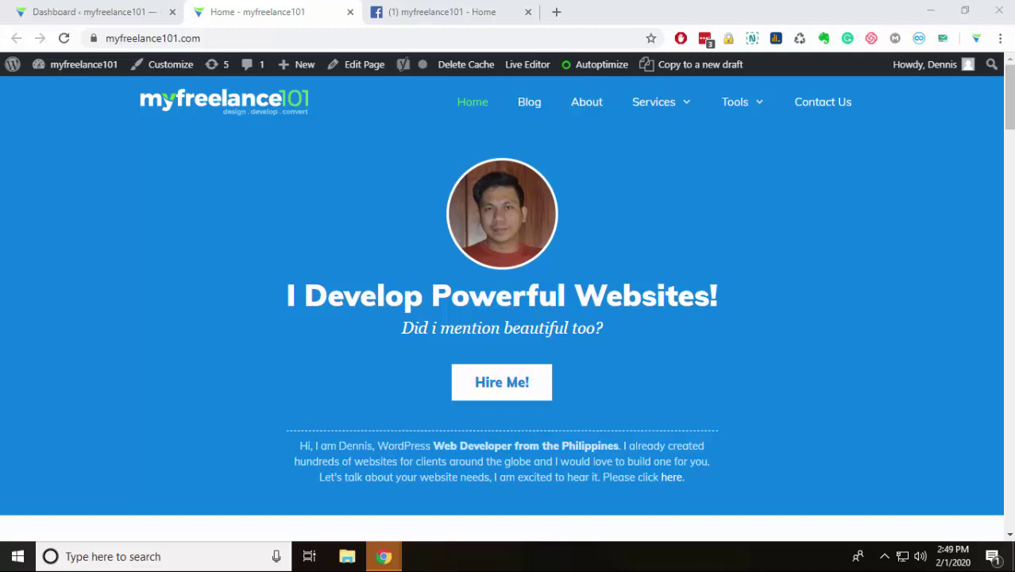
- Open the Facebook Page's Messaging settings and start the Add Messenger to Your Website setup
click(436, 13)
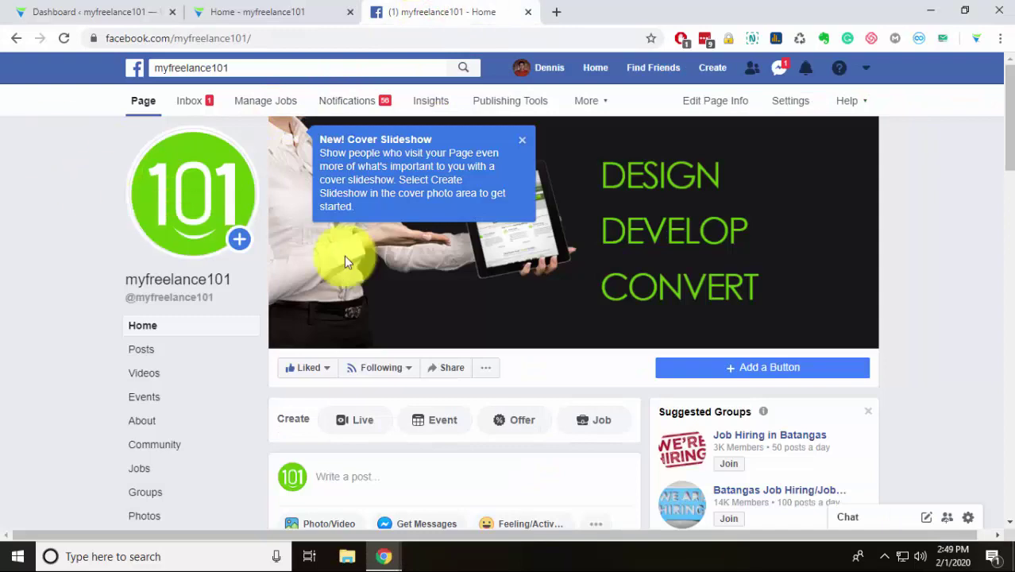
click(522, 140)
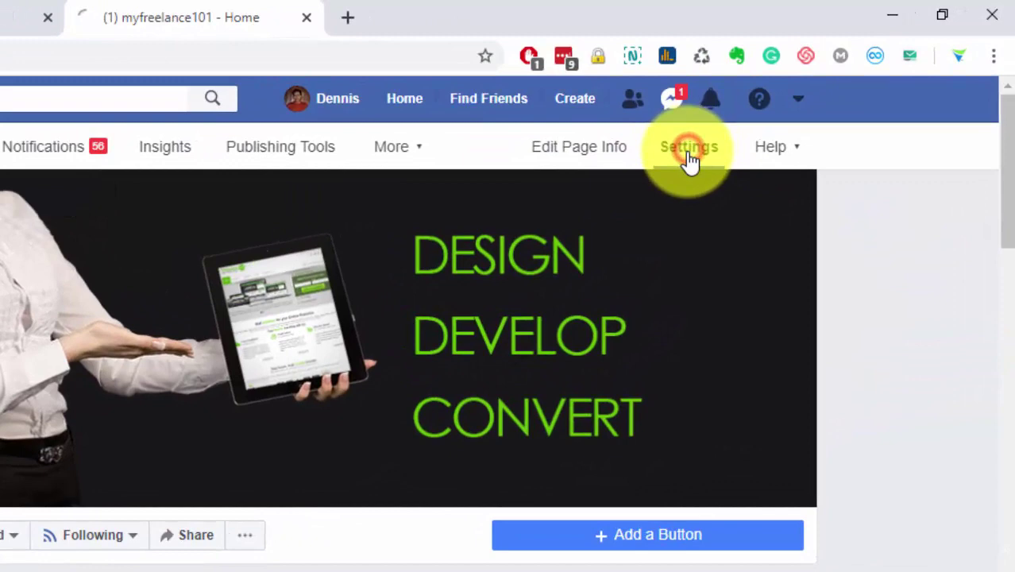
click(791, 105)
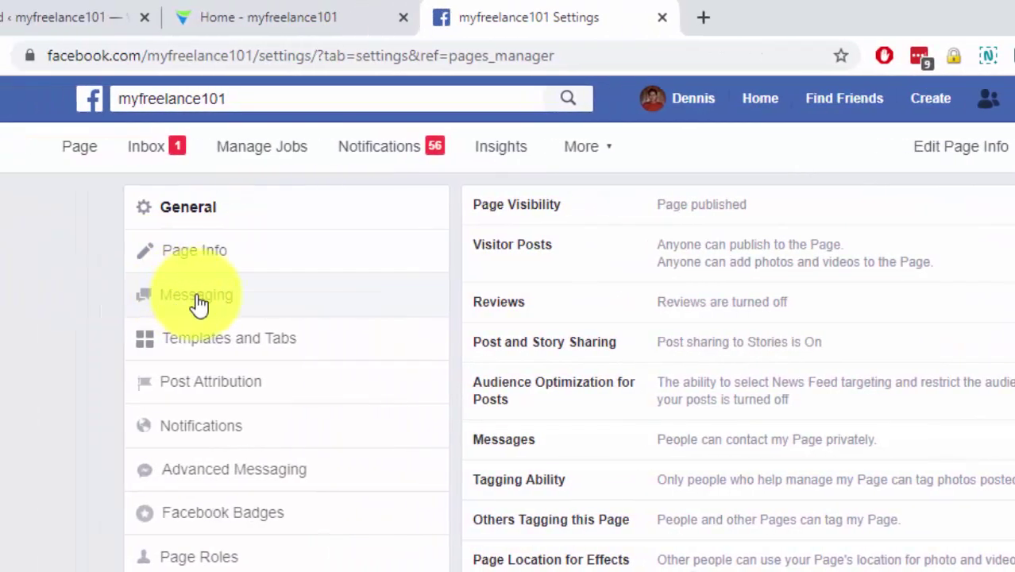
click(199, 296)
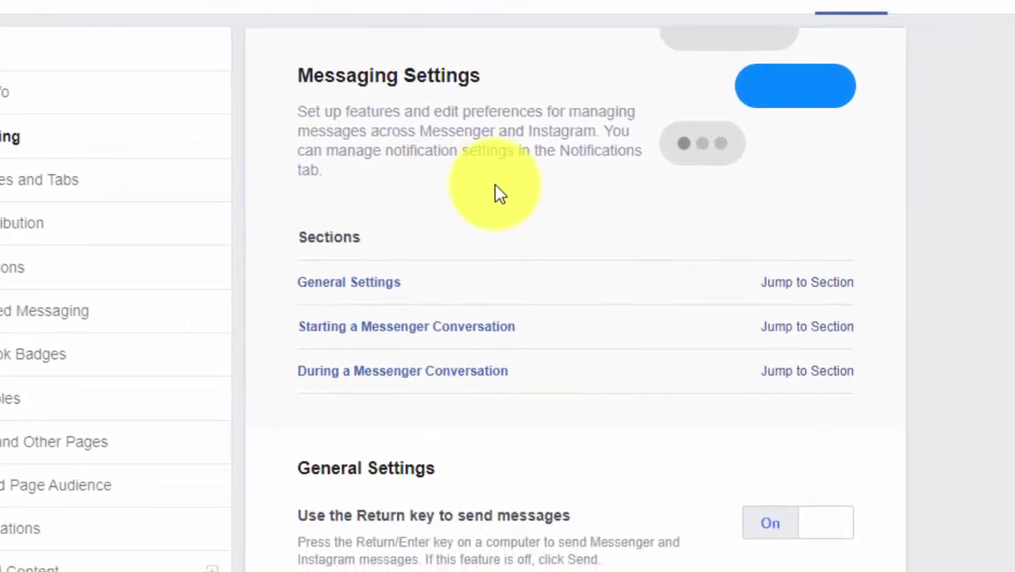
scroll(493, 231, down, 7)
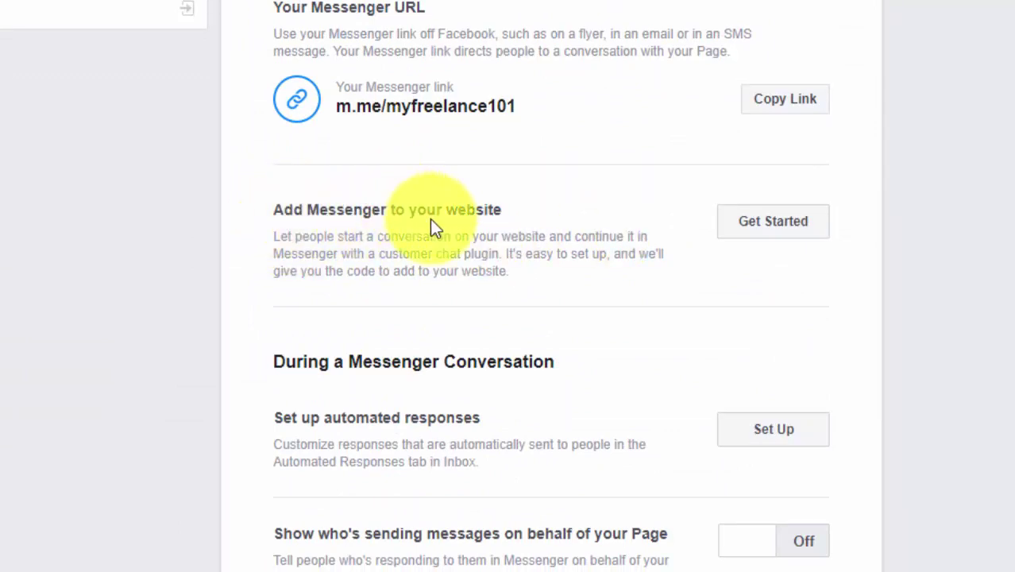
click(770, 223)
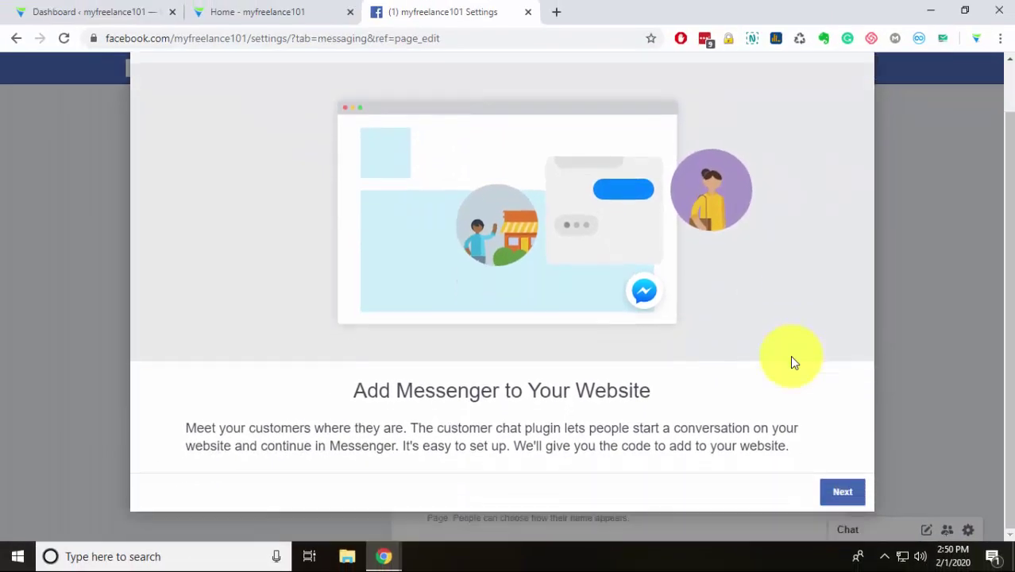
- Leave the chat greeting at its default text and move on to the appearance step
click(842, 492)
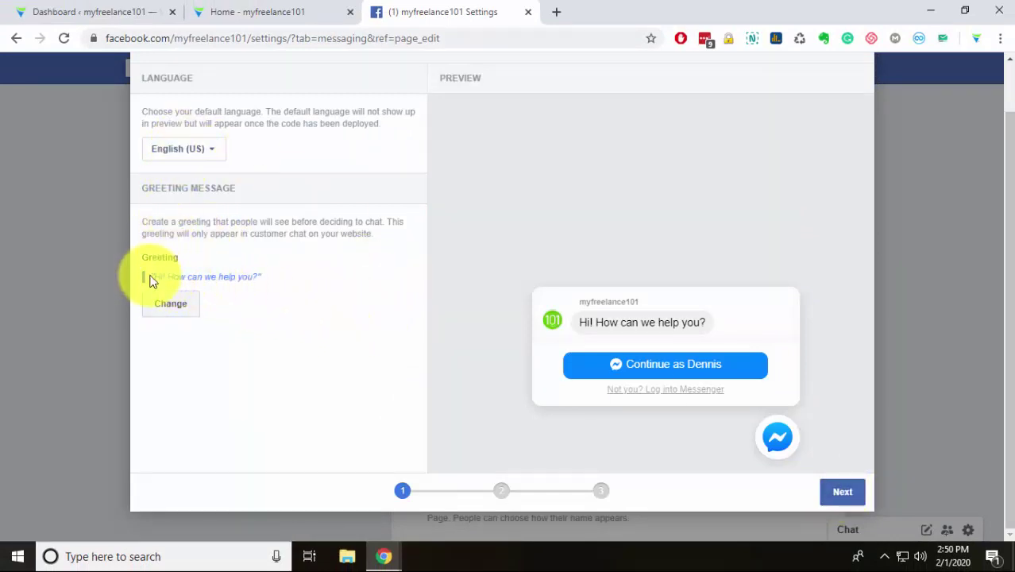
click(172, 303)
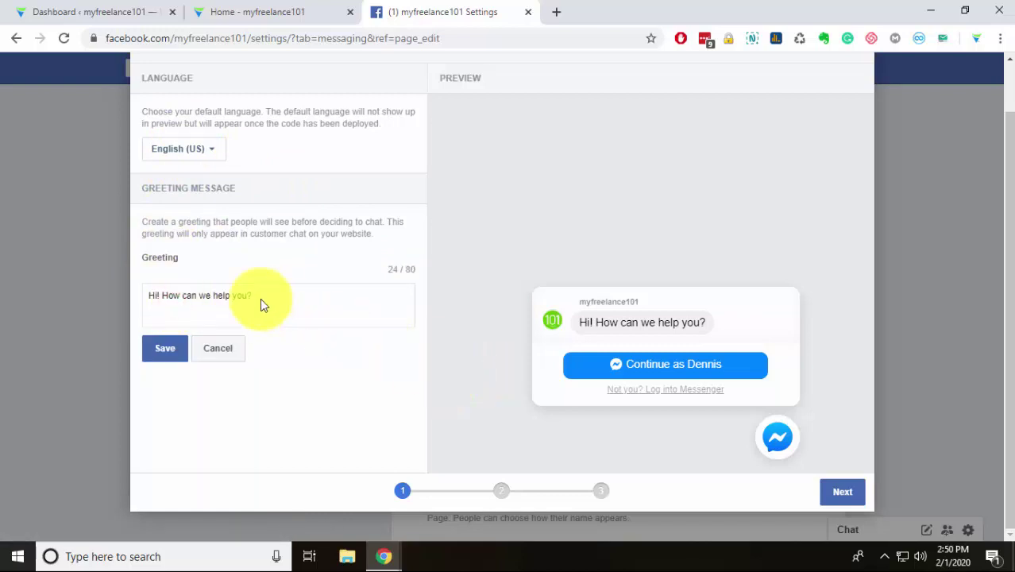
click(211, 346)
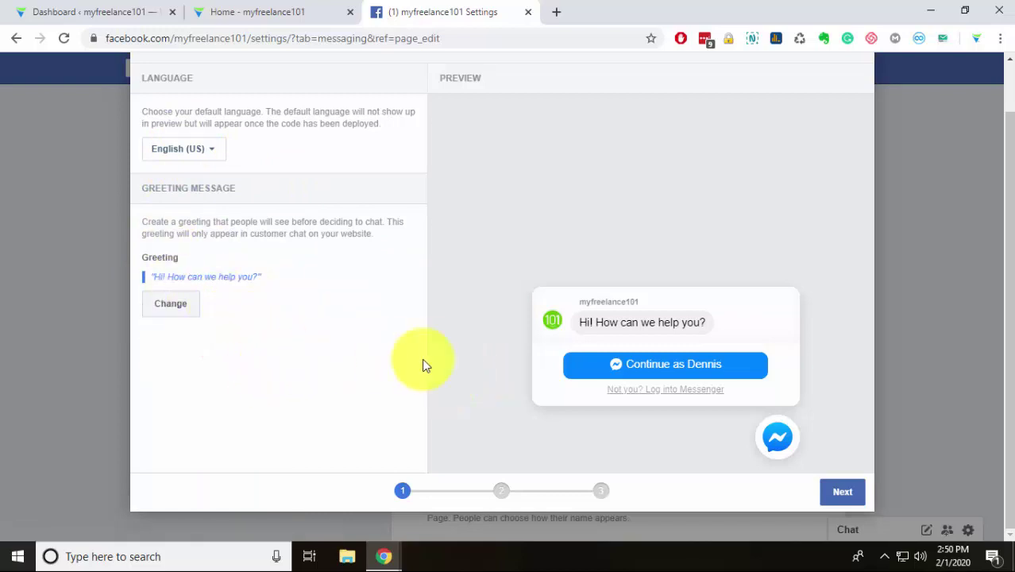
click(833, 493)
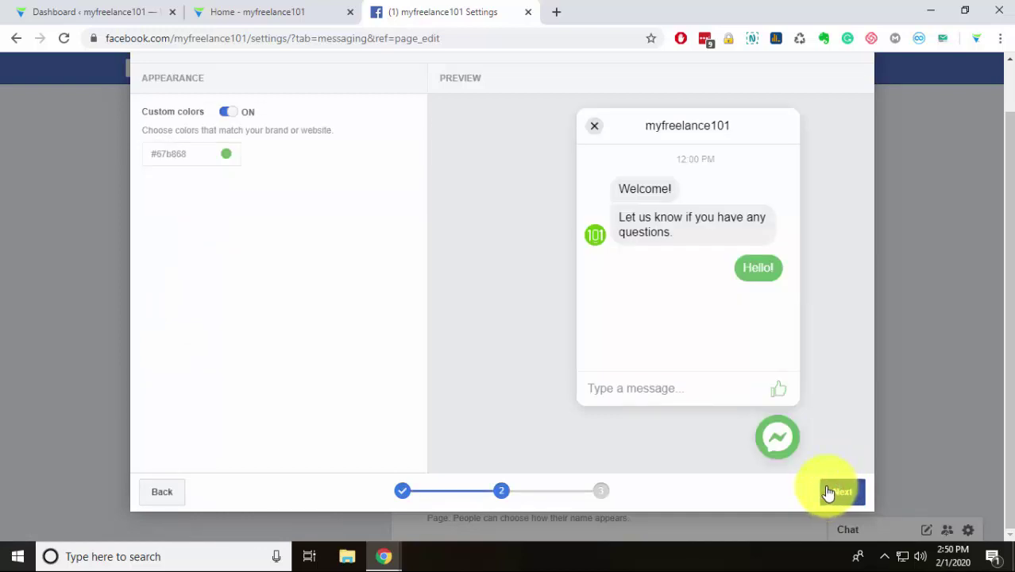
- Change the chat plugin colour from green #67b868 to blue #0084ff
click(225, 154)
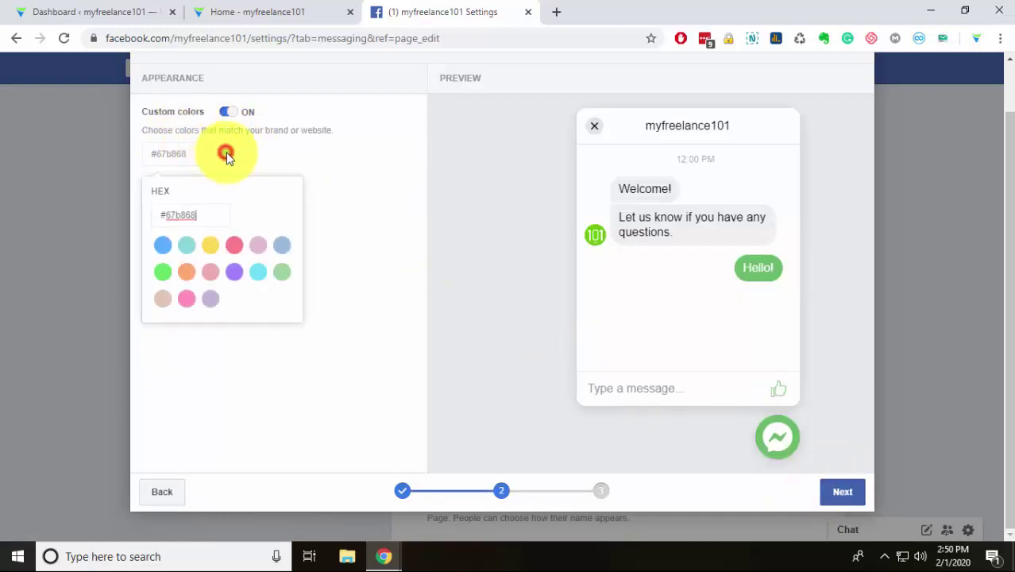
click(235, 272)
click(211, 271)
click(282, 272)
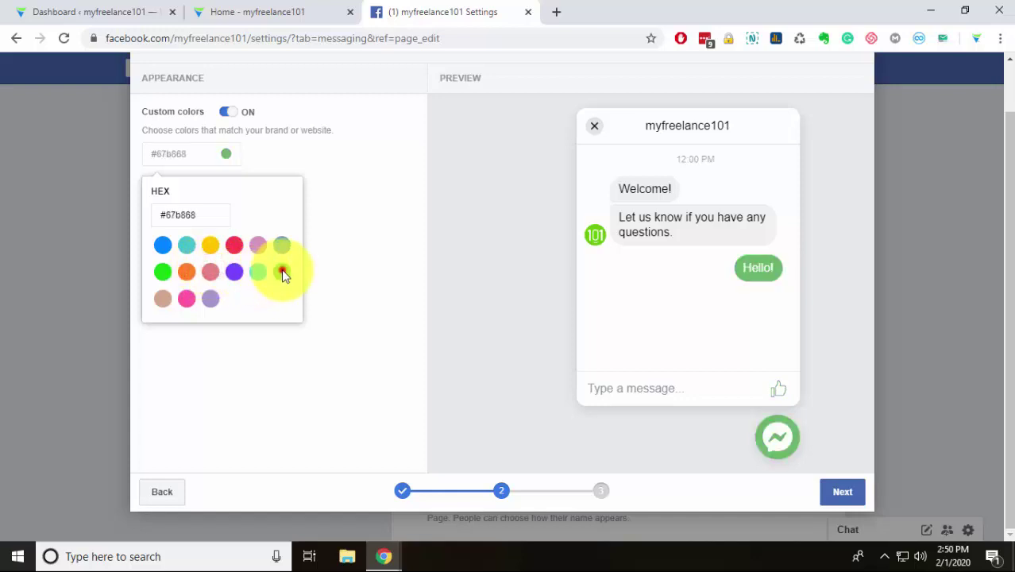
click(355, 241)
click(226, 153)
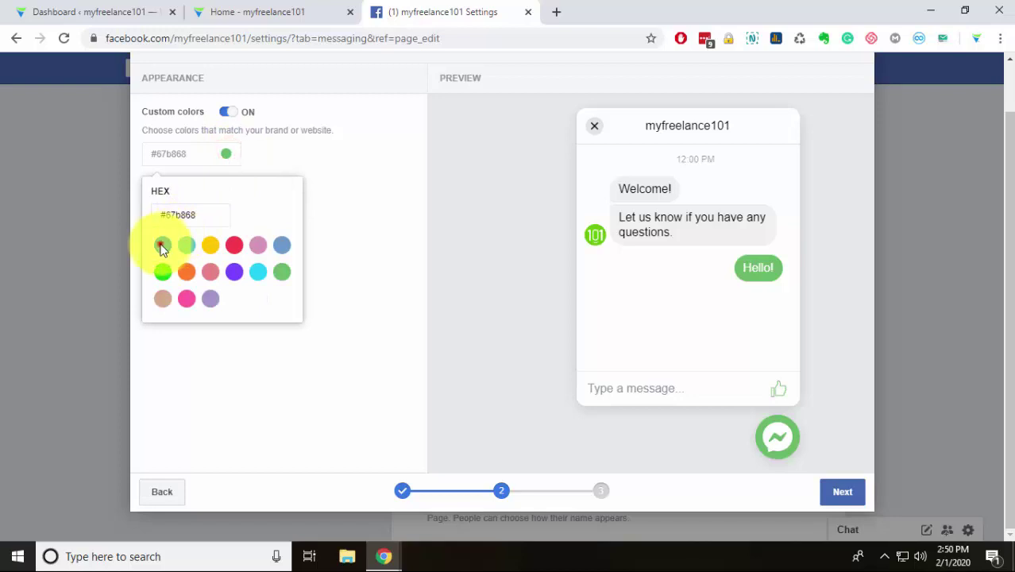
click(161, 247)
click(378, 277)
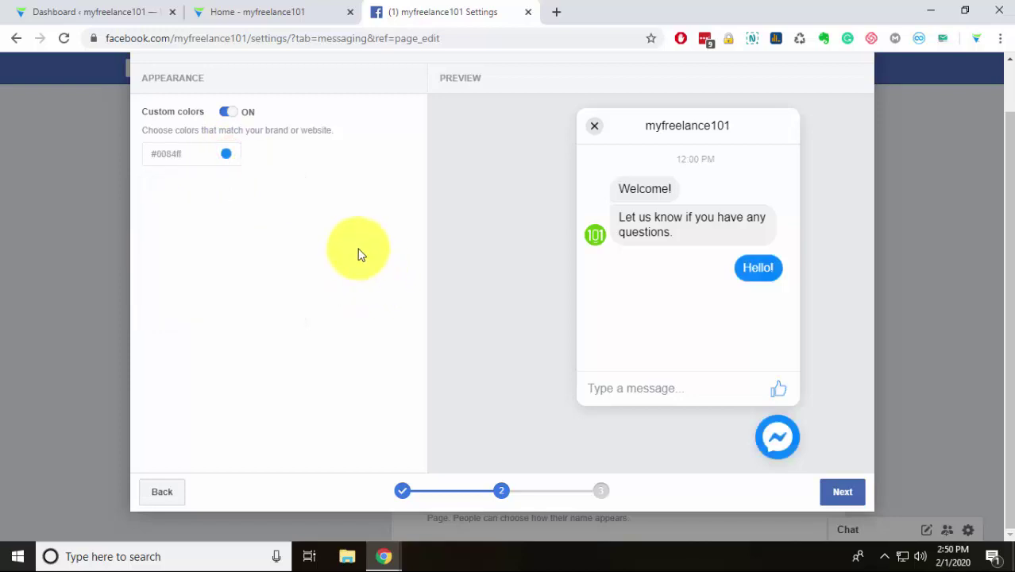
- Add myfreelance101.com as an allowed website domain and save it
click(840, 492)
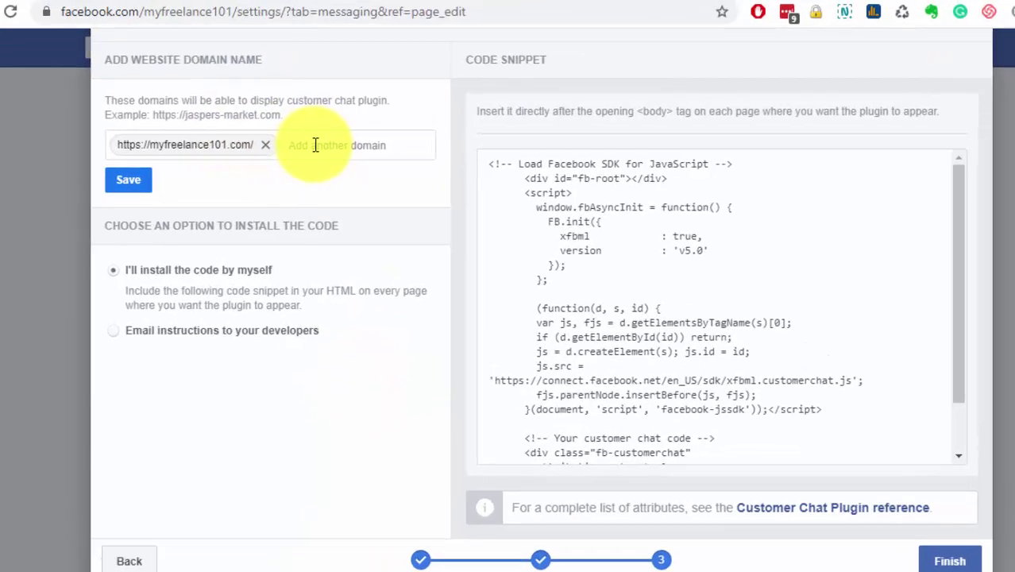
click(315, 144)
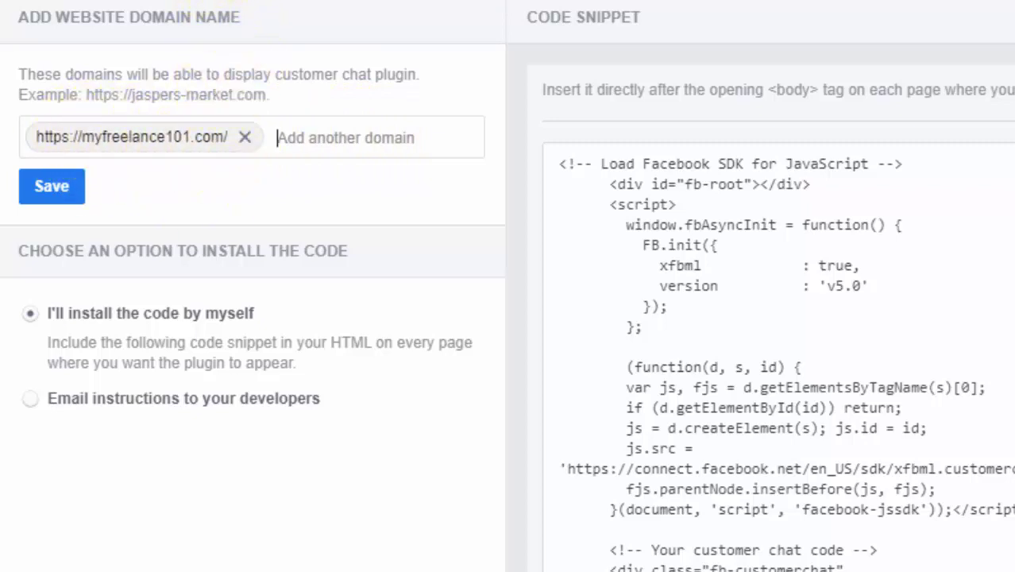
click(254, 5)
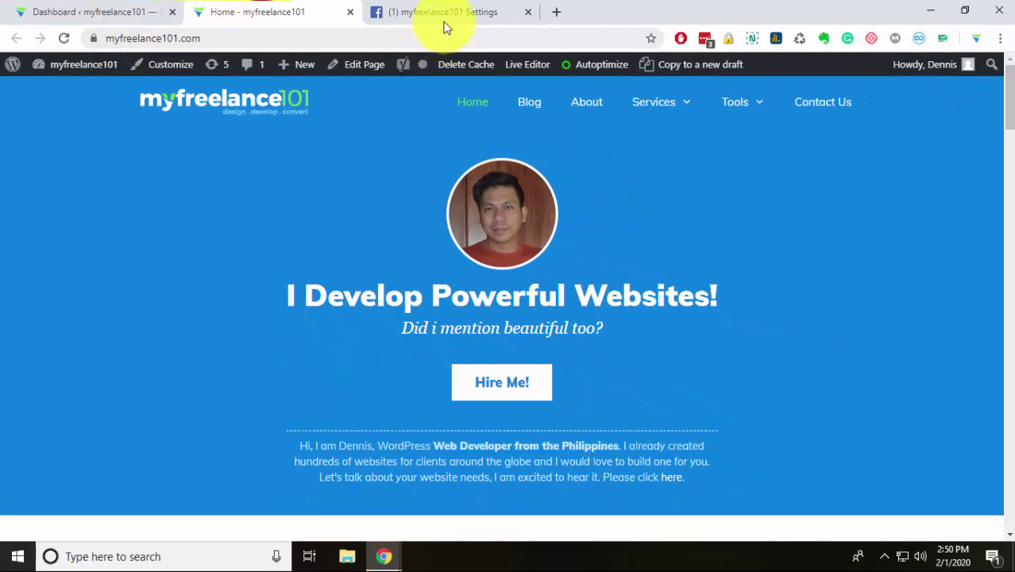
click(449, 5)
click(324, 149)
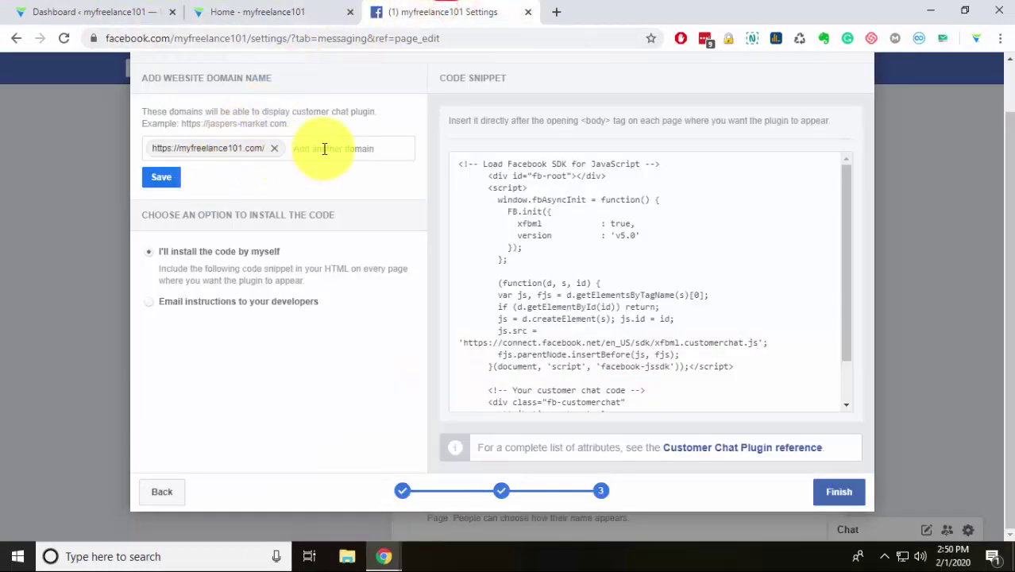
click(159, 176)
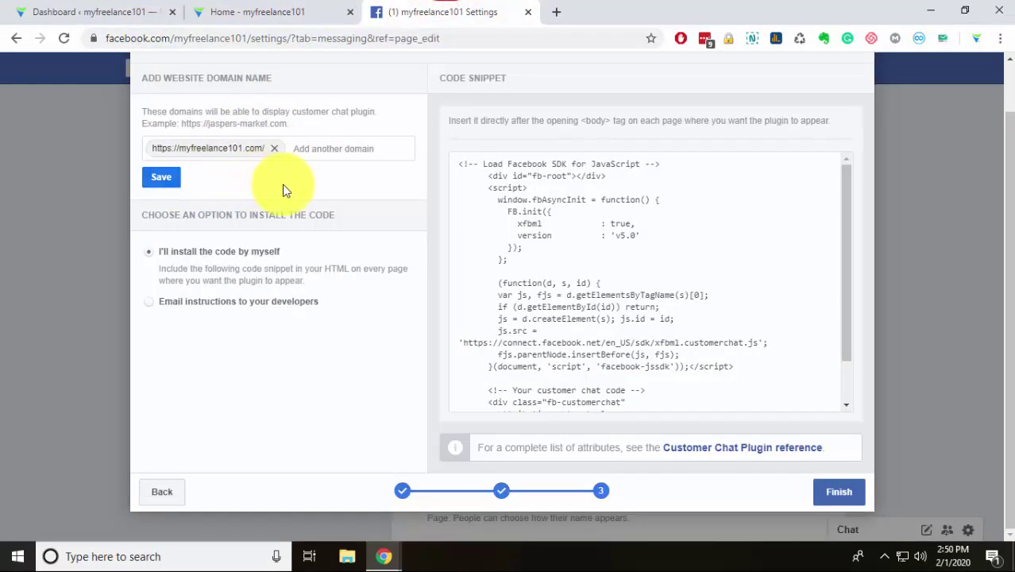
- Copy the chat plugin code snippet and finish the Messenger setup
mouse_move(770, 300)
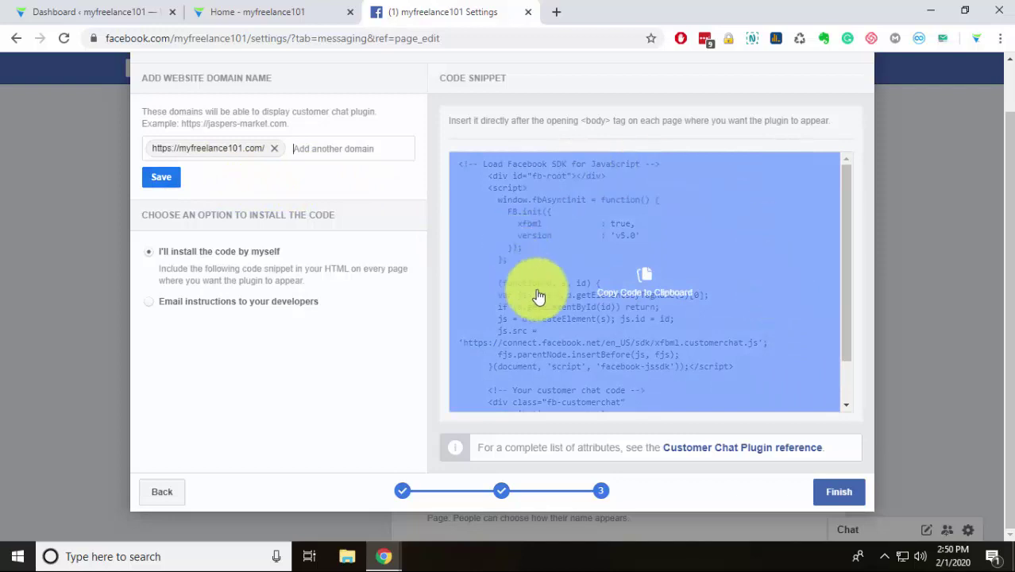
click(650, 290)
mouse_move(643, 281)
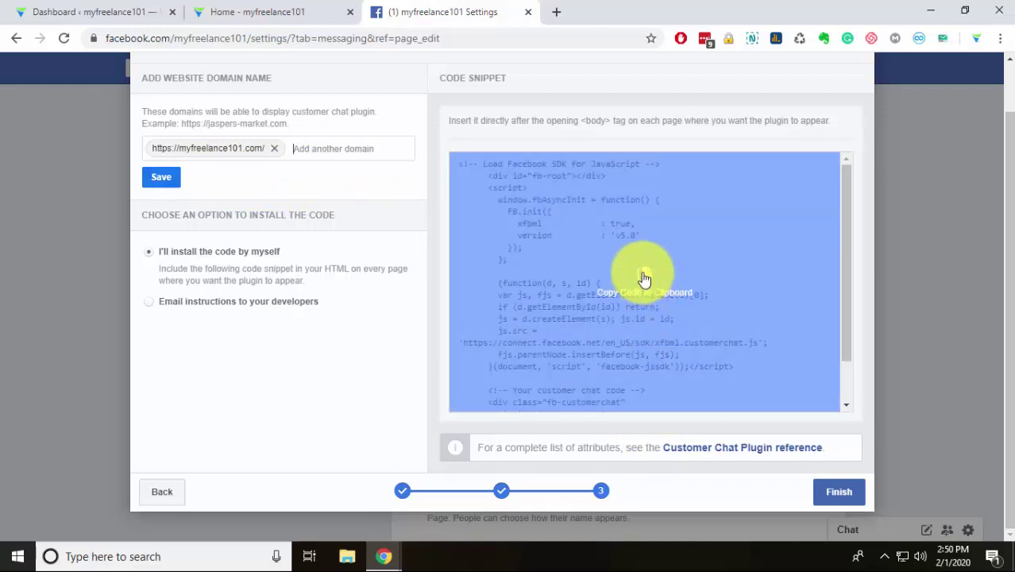
click(644, 279)
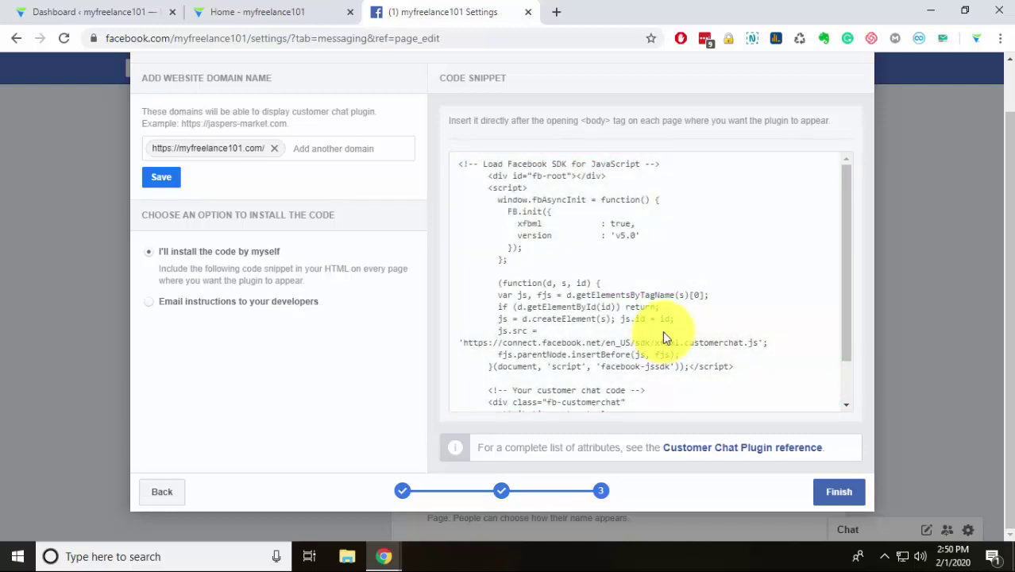
click(840, 493)
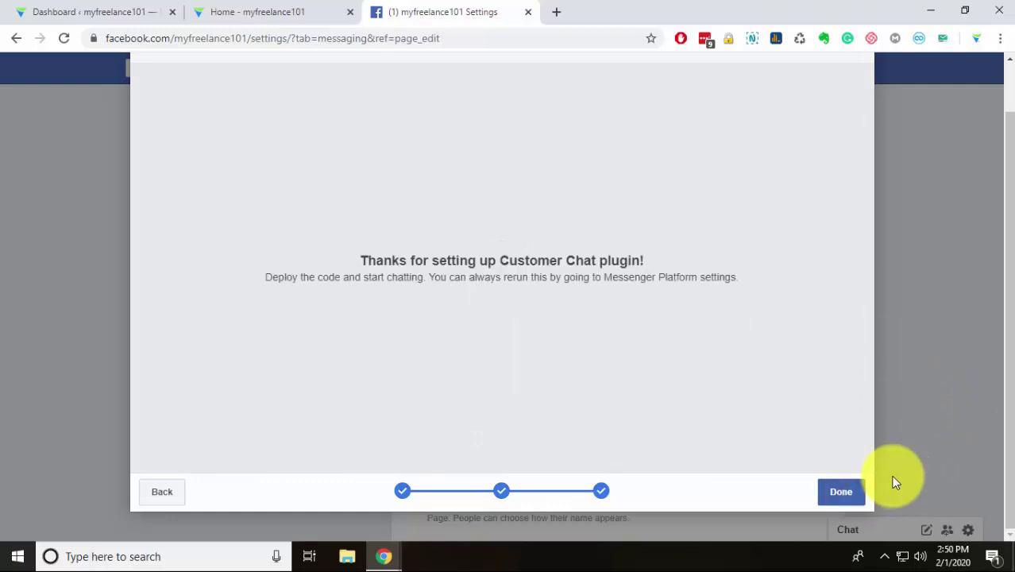
click(832, 490)
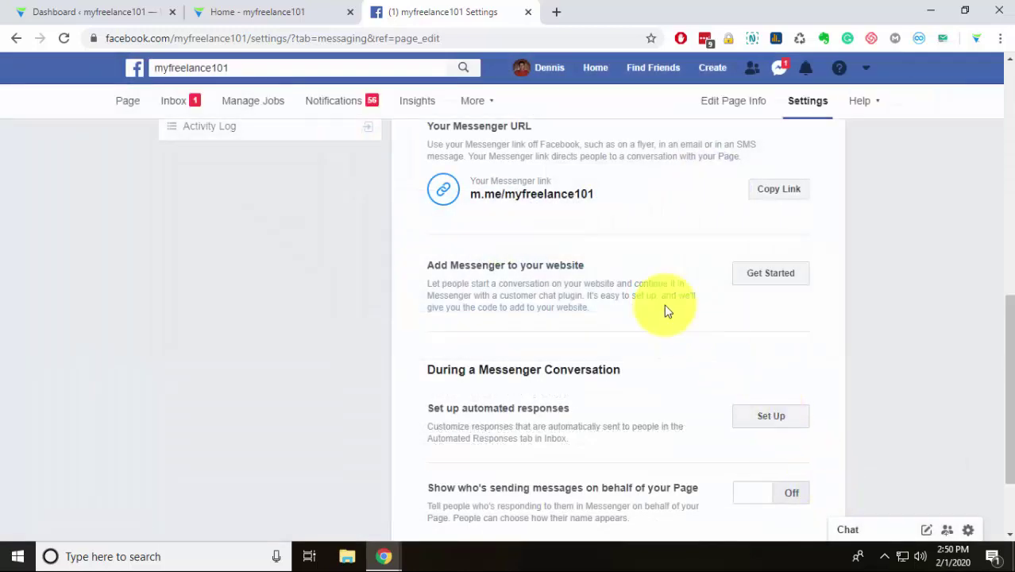
click(92, 11)
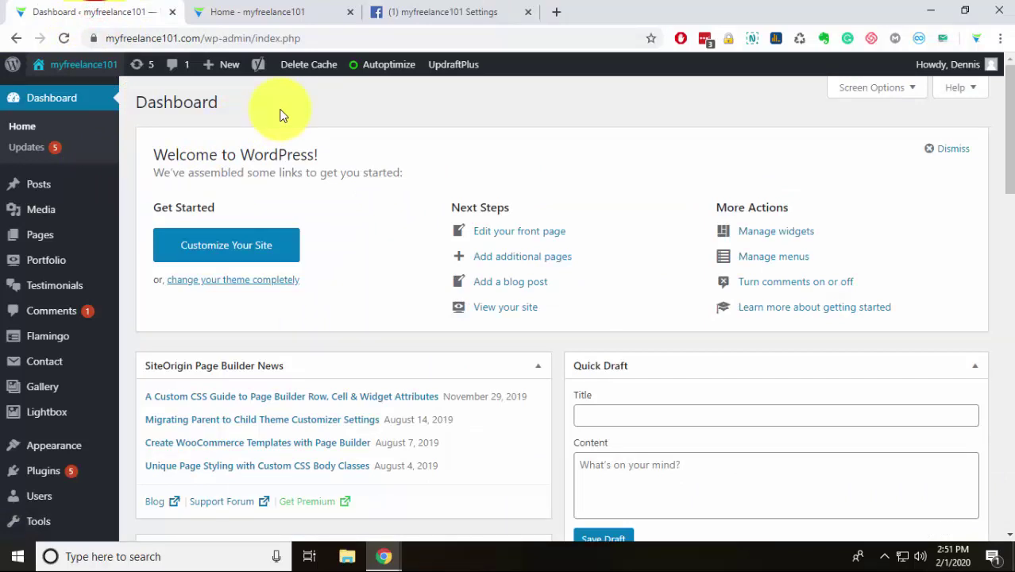
- Go to Plugins > Installed Plugins in the WordPress dashboard sidebar
scroll(283, 116, down, 1)
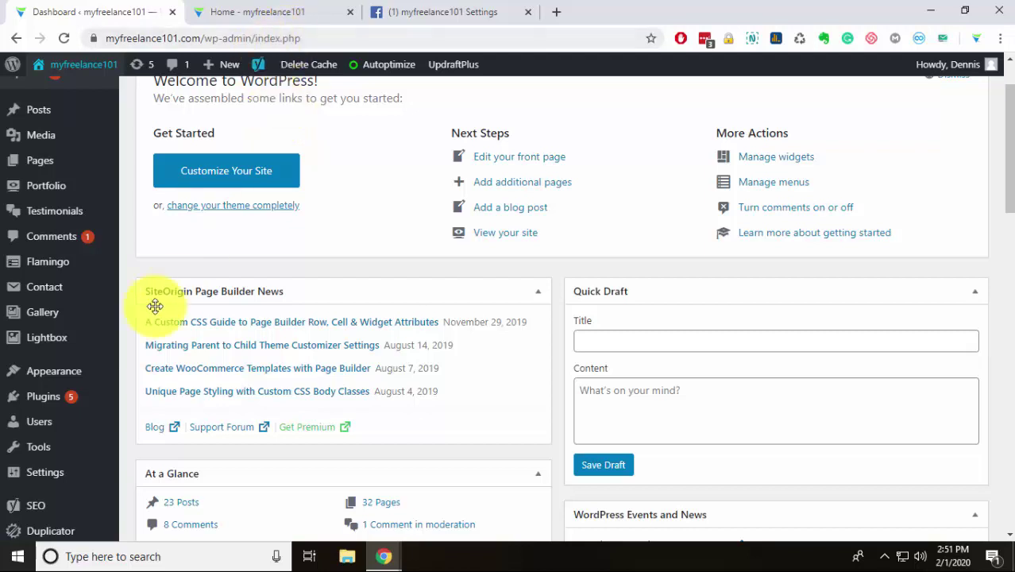
mouse_move(109, 368)
mouse_move(102, 400)
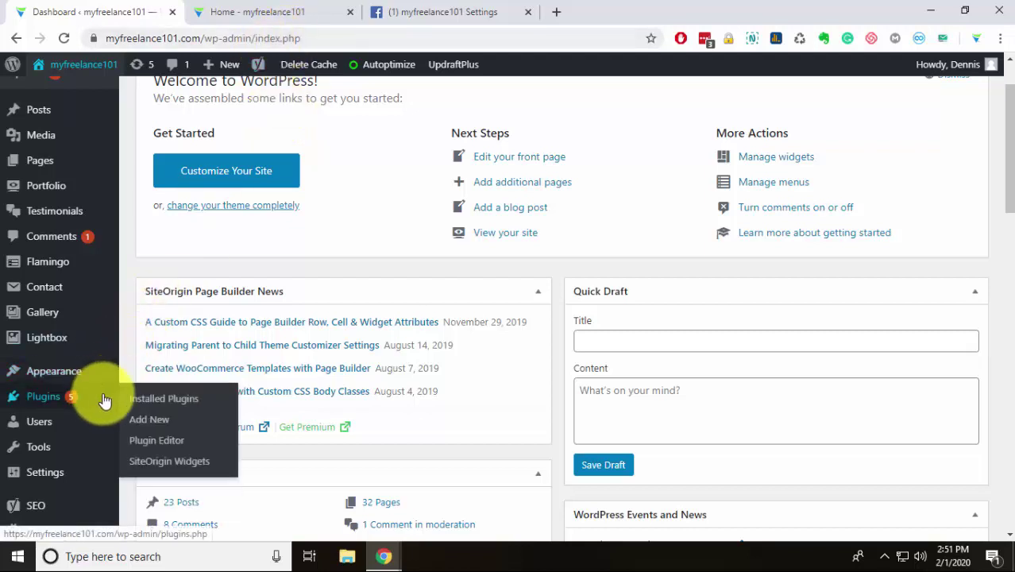
click(162, 398)
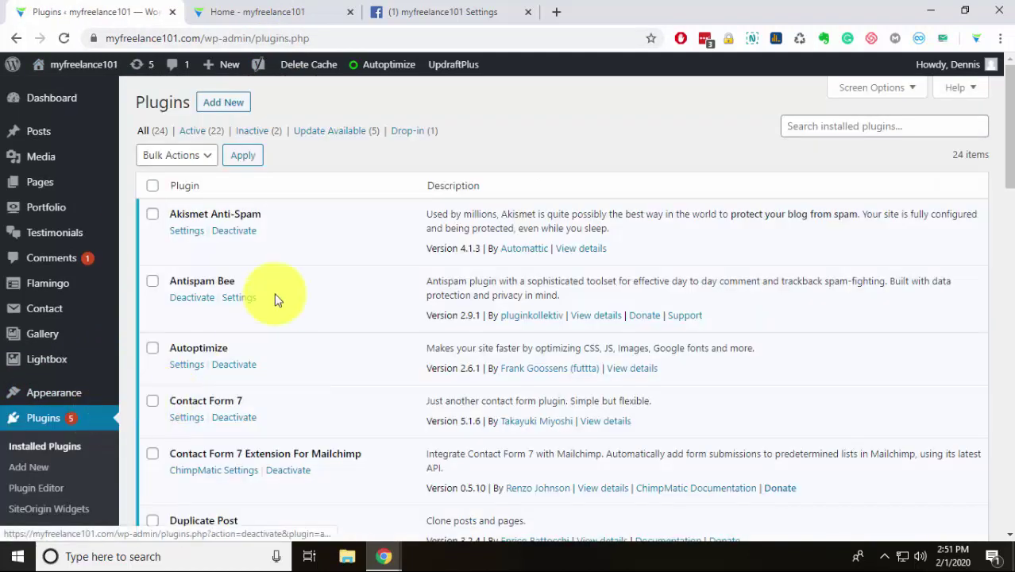
- Install the 'header and footer scripts' plugin and open Settings > Header and Footer Scripts
click(227, 104)
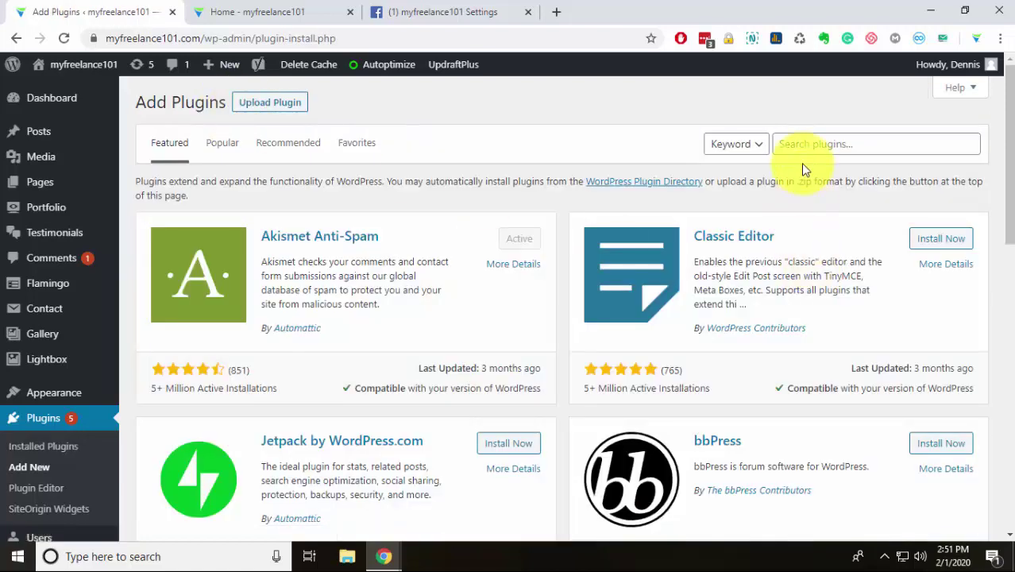
click(809, 141)
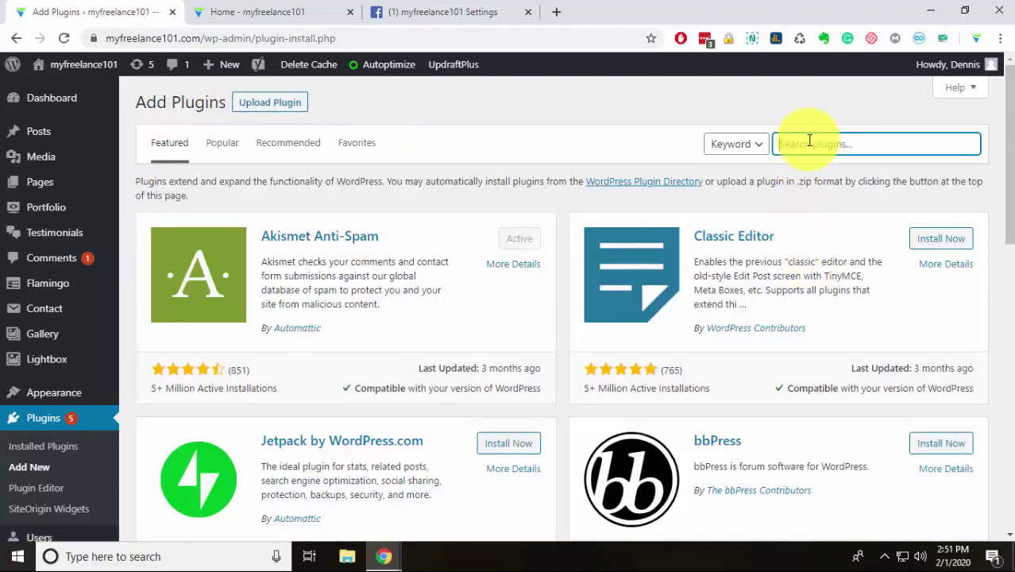
text(header and footer scripts)
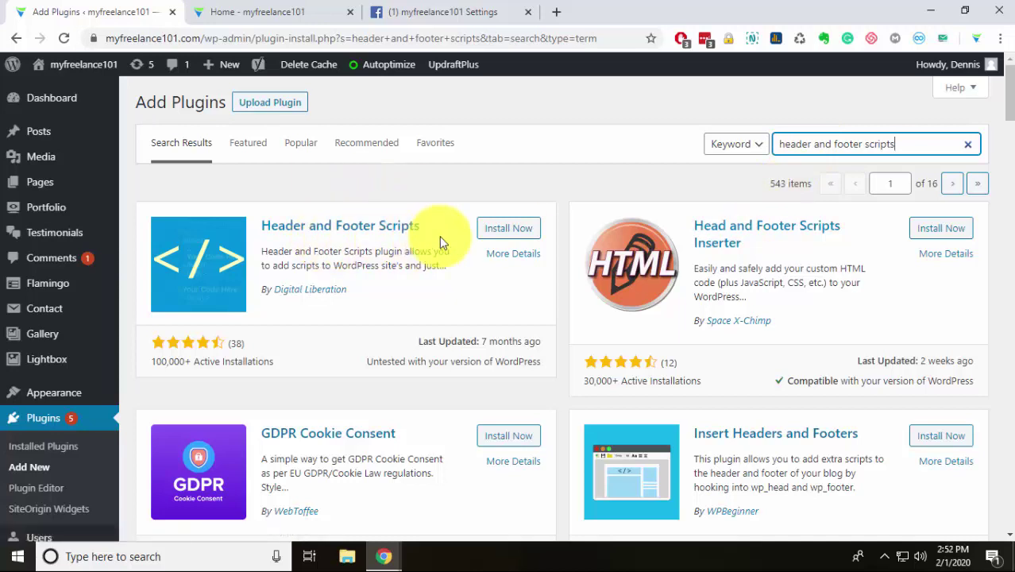
click(499, 230)
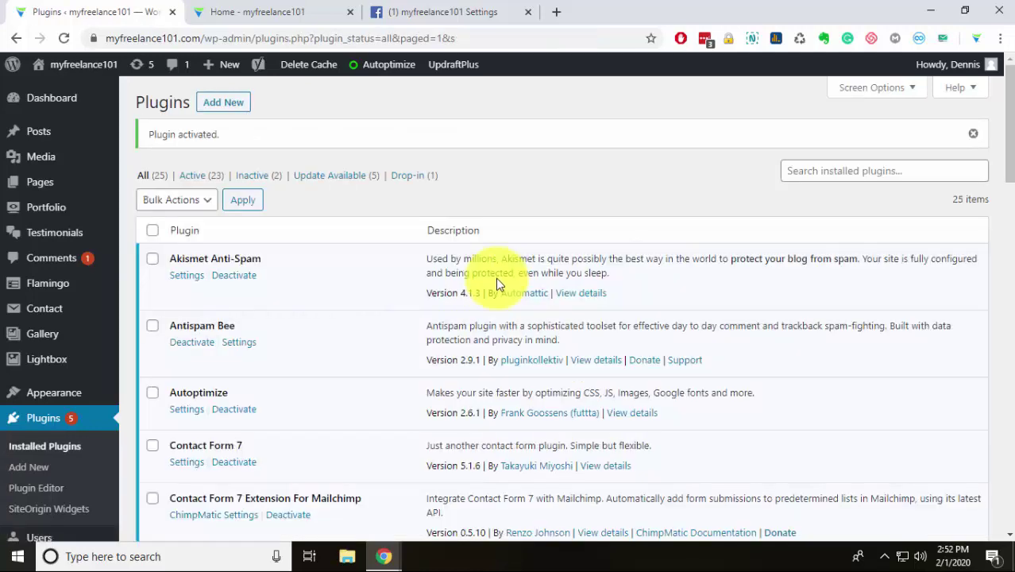
scroll(497, 282, down, 2)
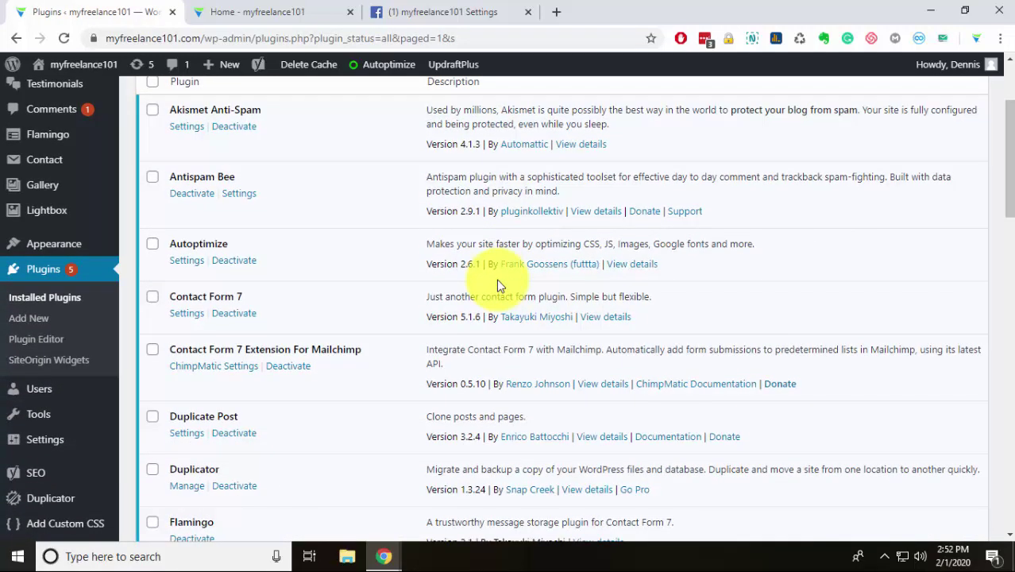
scroll(477, 294, down, 2)
mouse_move(54, 415)
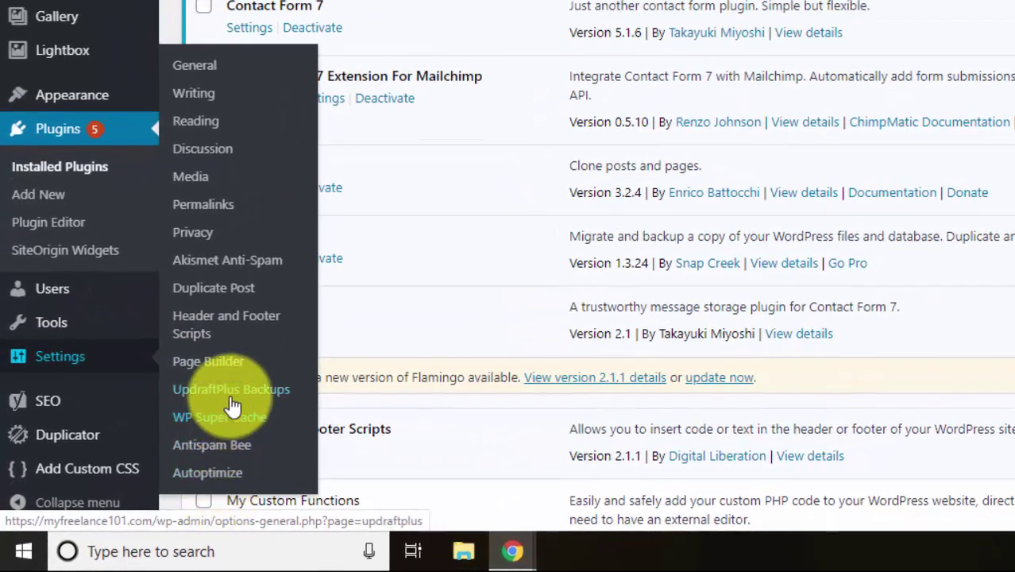
click(235, 333)
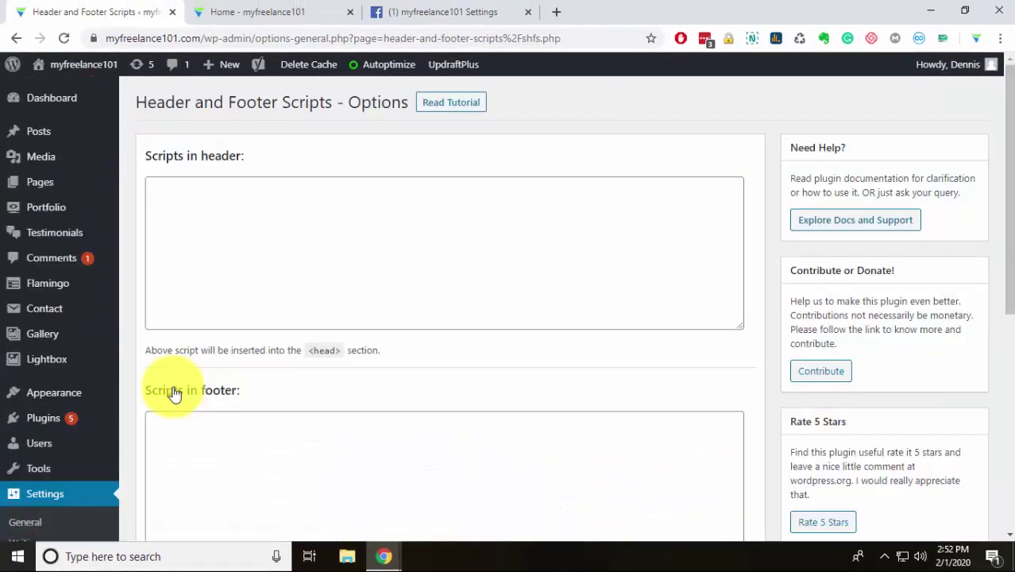
scroll(385, 316, down, 1)
- Paste the Facebook chat SDK code into the Scripts in footer box and save the settings
click(281, 173)
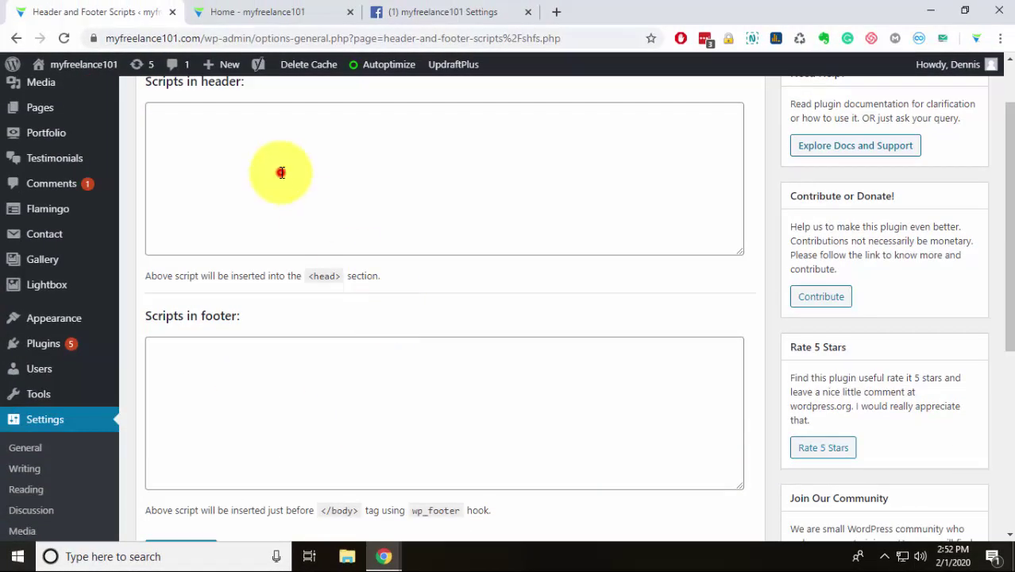
click(232, 414)
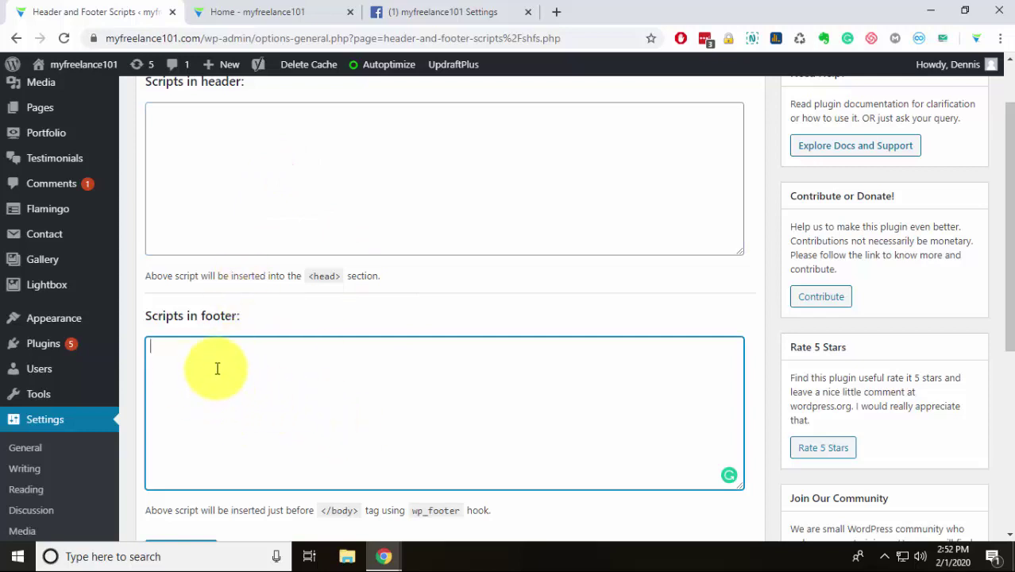
right_click(217, 367)
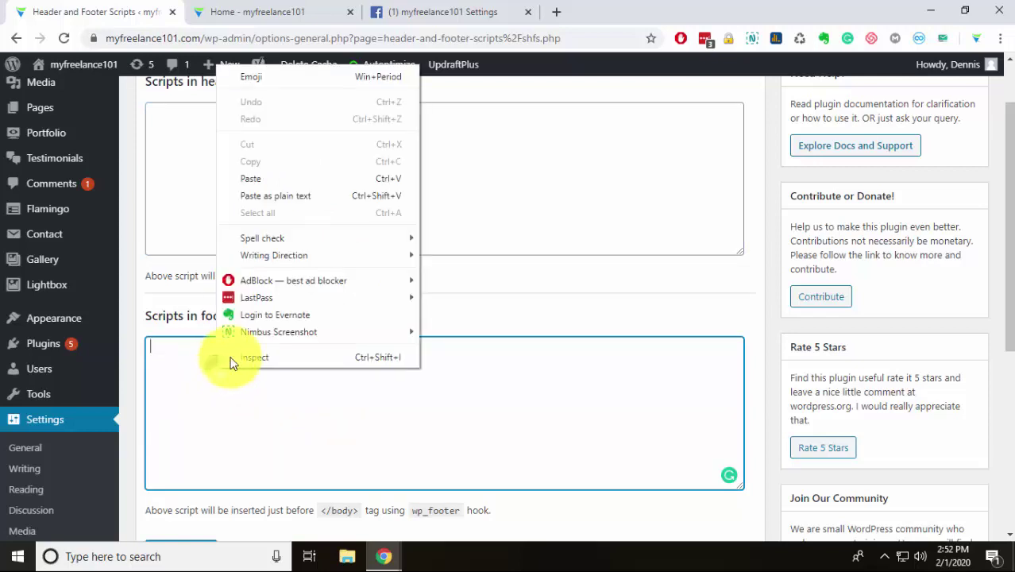
click(271, 191)
scroll(282, 422, up, 10)
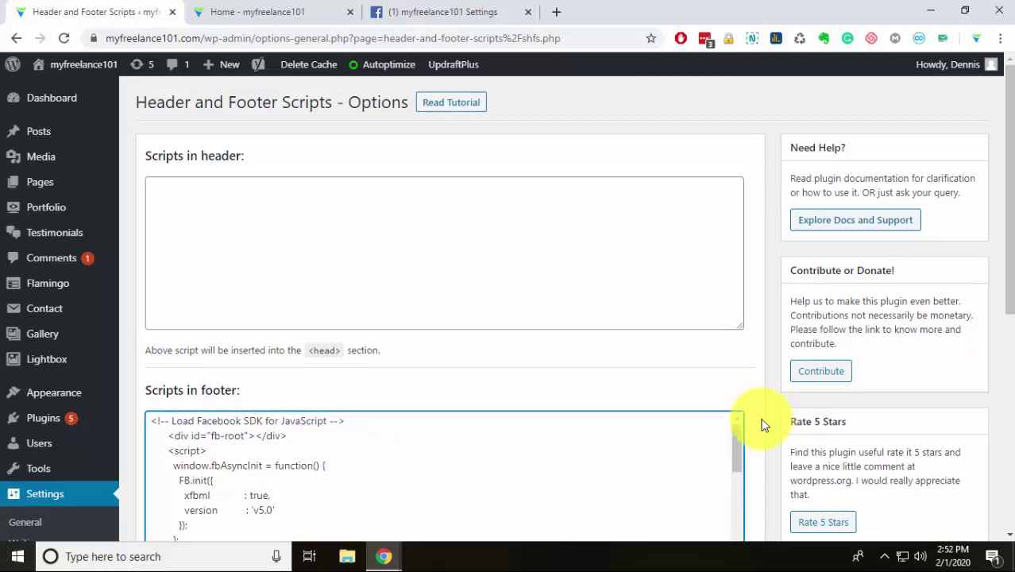
scroll(758, 418, down, 4)
click(189, 328)
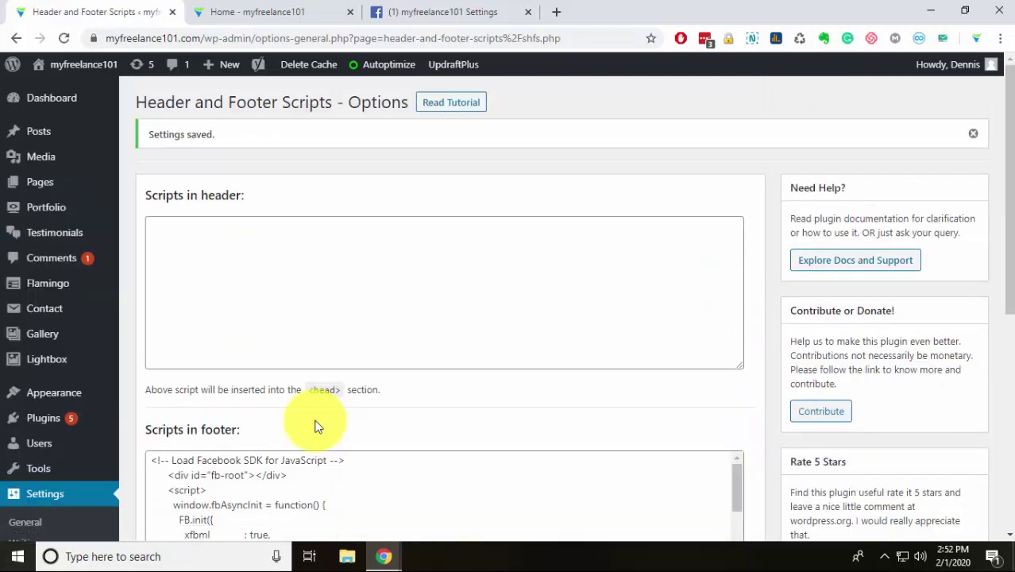
click(266, 11)
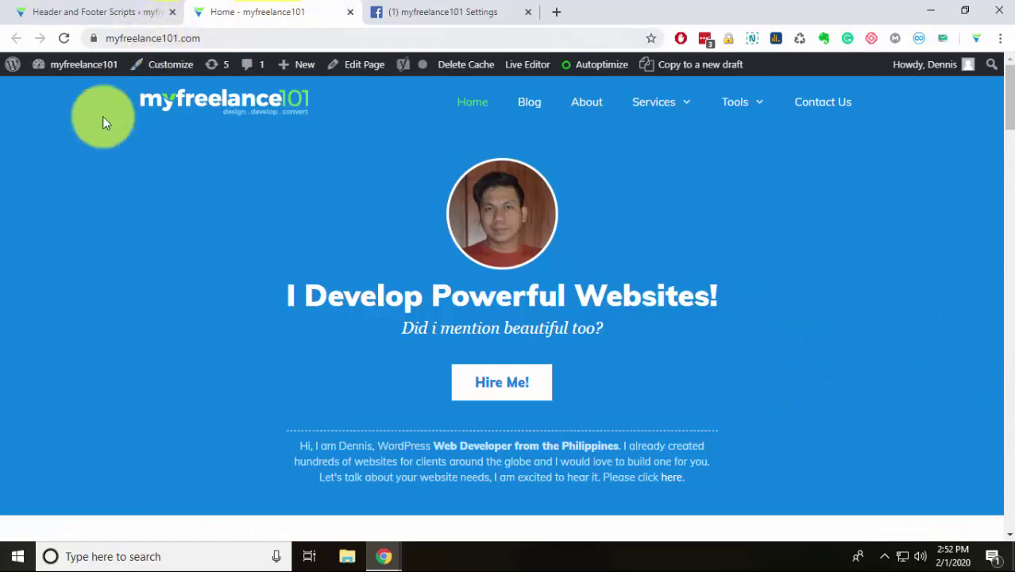
- Reload the home page and open then close the Messenger chat bubble to confirm it works
click(70, 62)
click(63, 38)
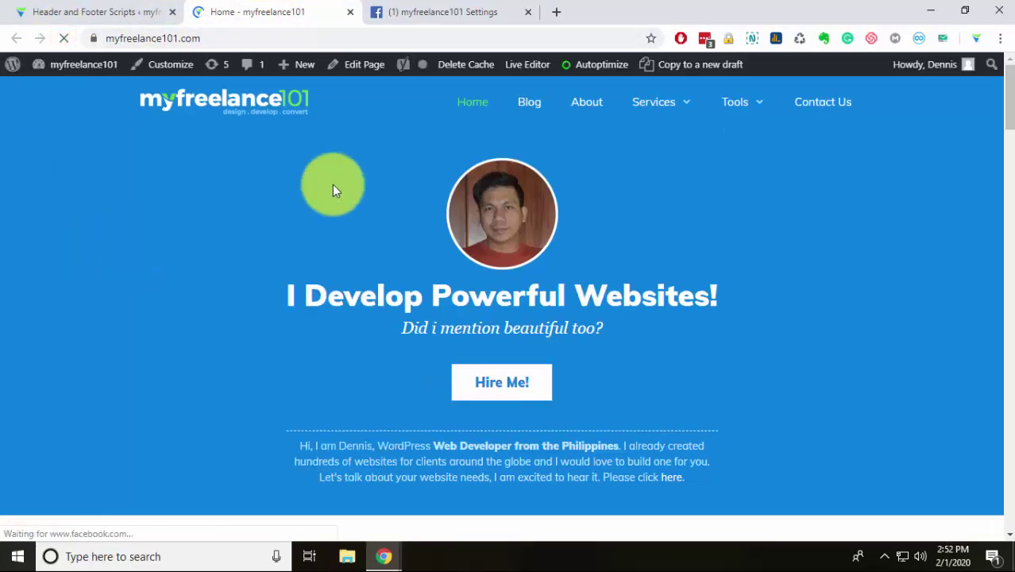
click(963, 502)
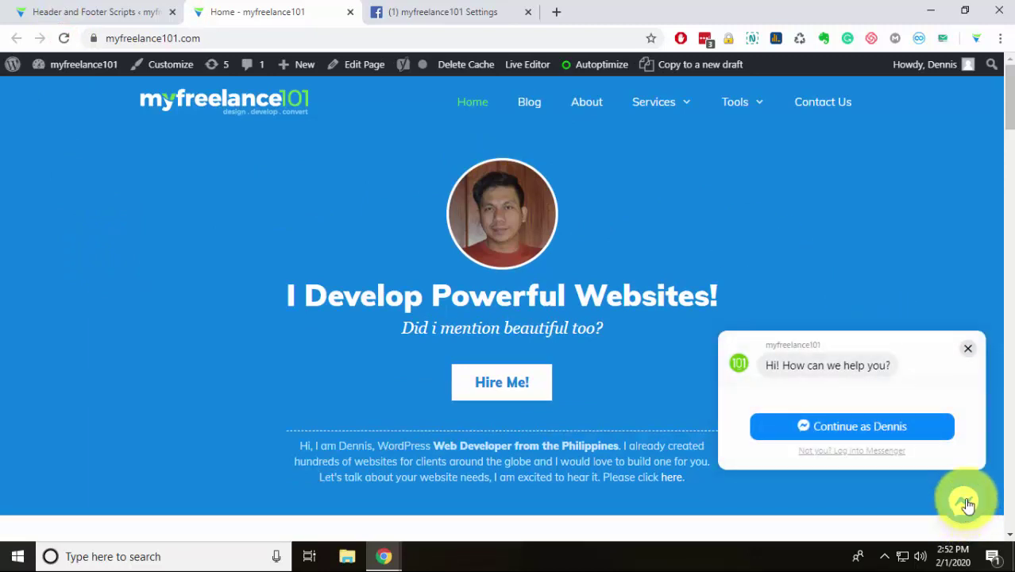
click(968, 348)
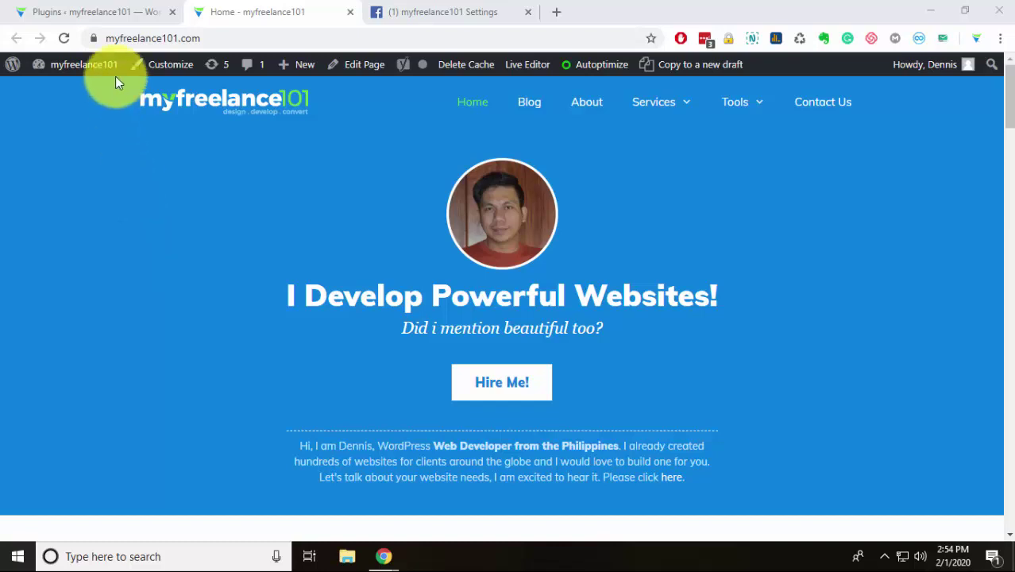
- Search Add New plugins for the pasted name, then install and activate Messenger Customer Chat
click(84, 12)
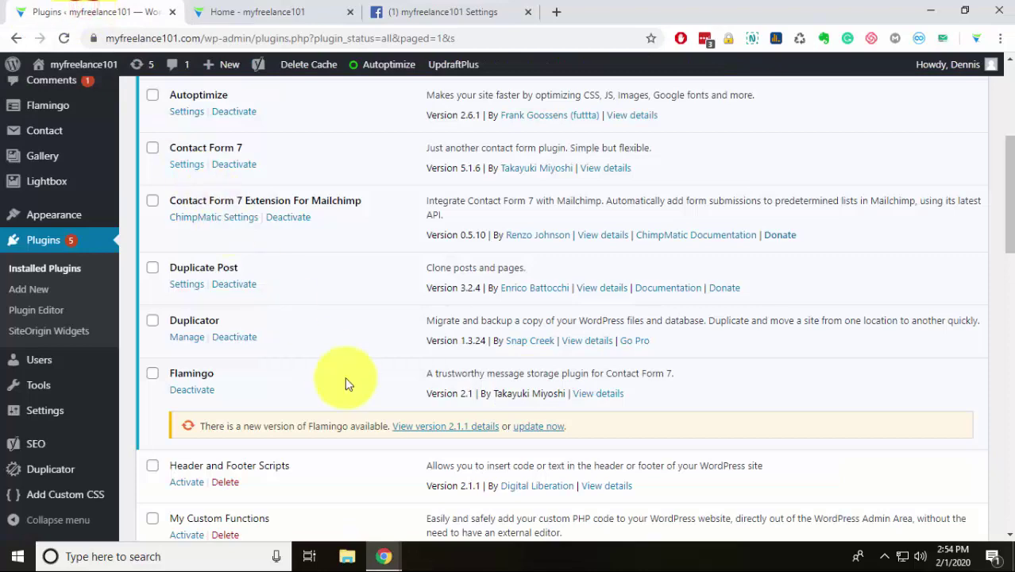
scroll(342, 382, up, 5)
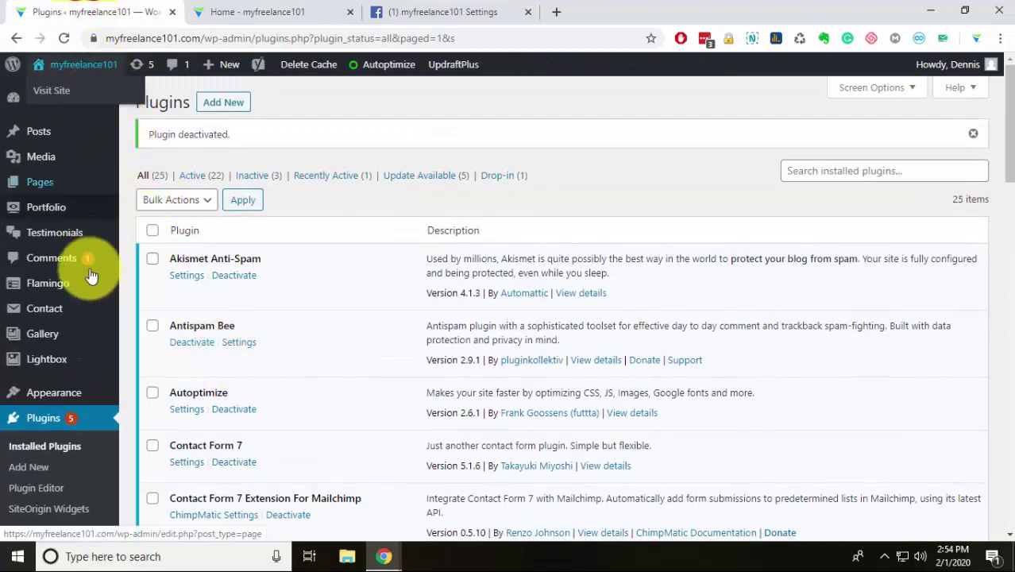
click(221, 102)
click(830, 146)
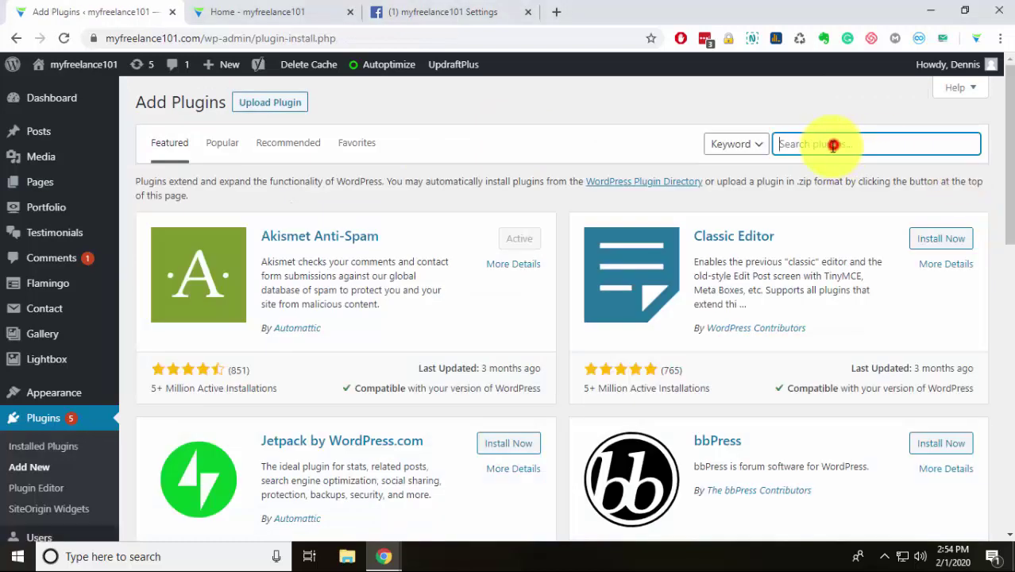
text(customer chat plugin)
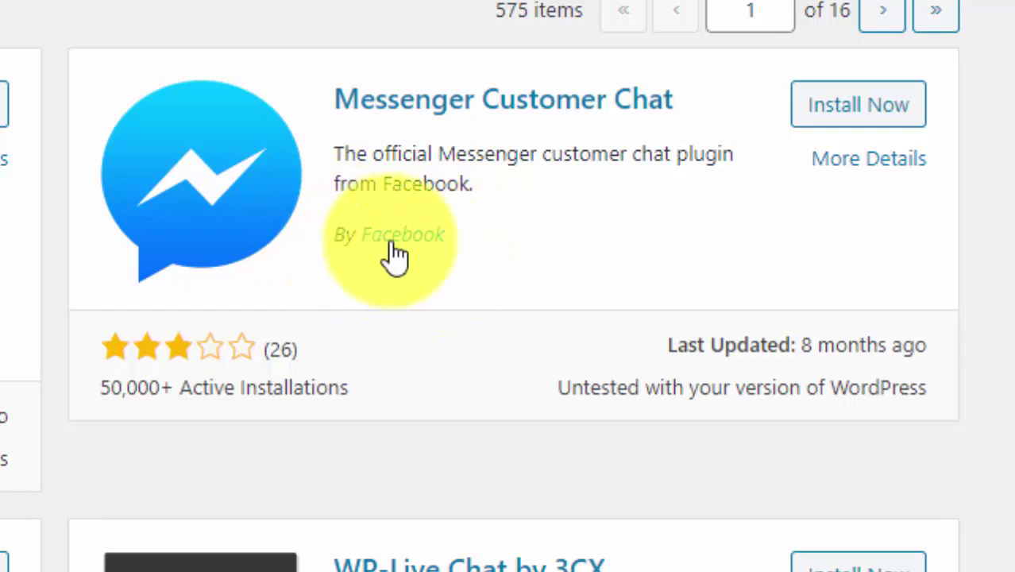
click(862, 103)
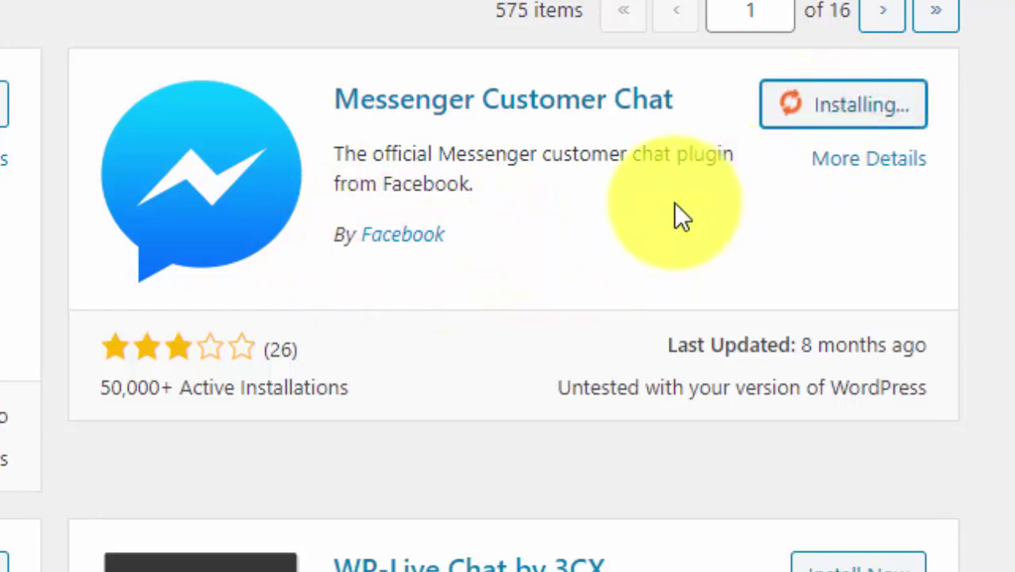
click(887, 118)
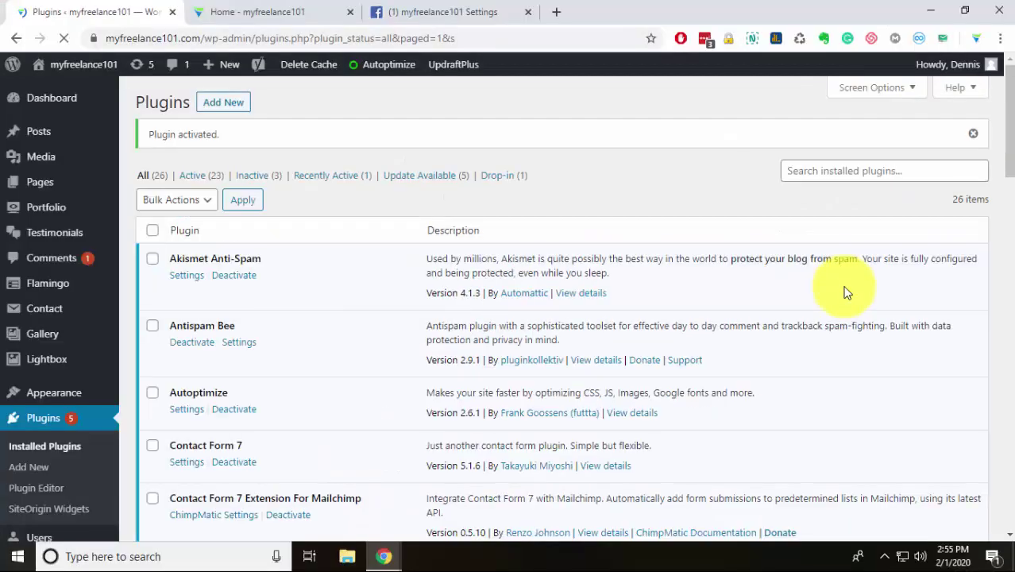
- Open Customer Chat from the admin sidebar and review its enabled toggle and code snippet
scroll(709, 329, down, 3)
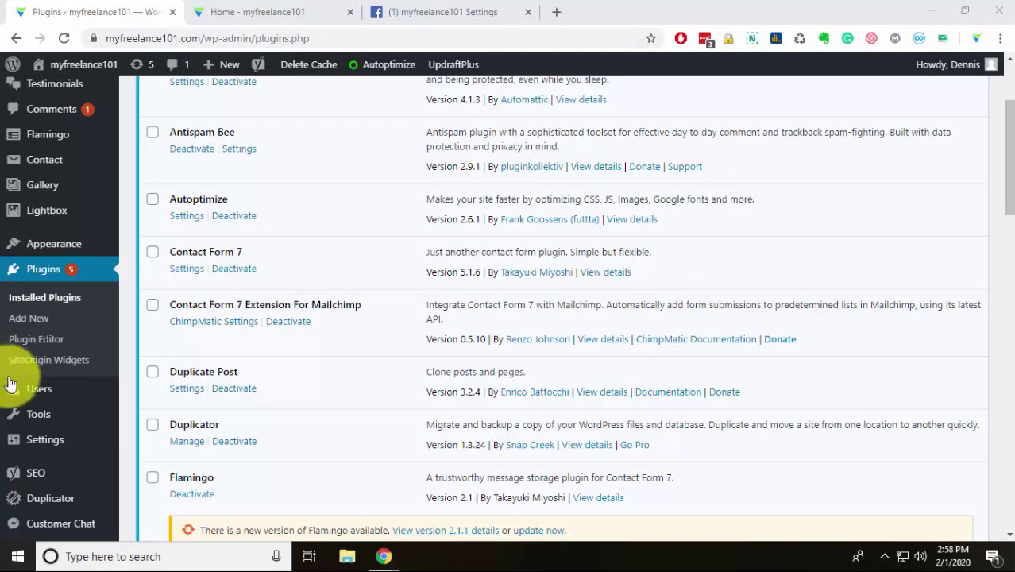
scroll(188, 486, down, 2)
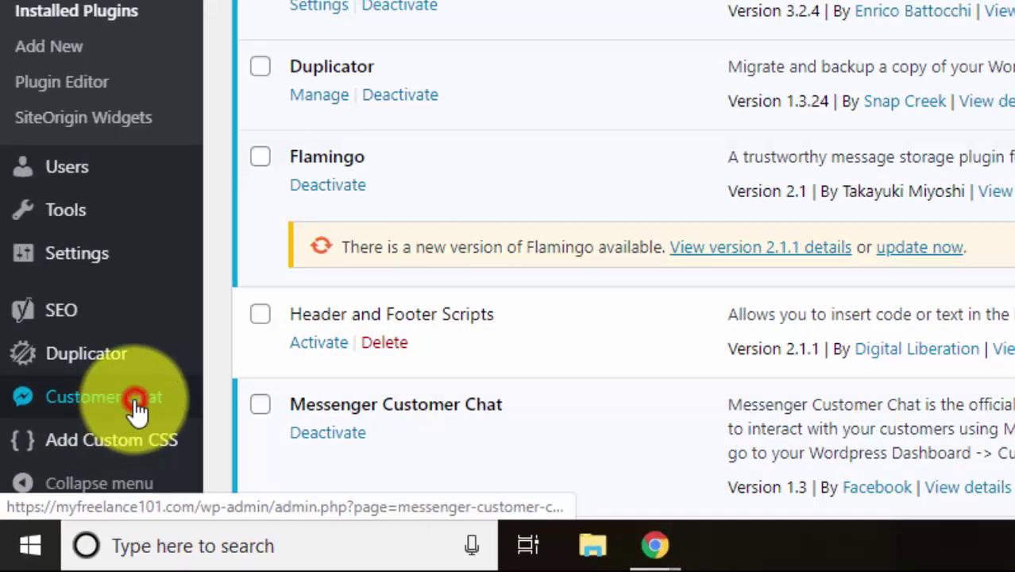
click(134, 411)
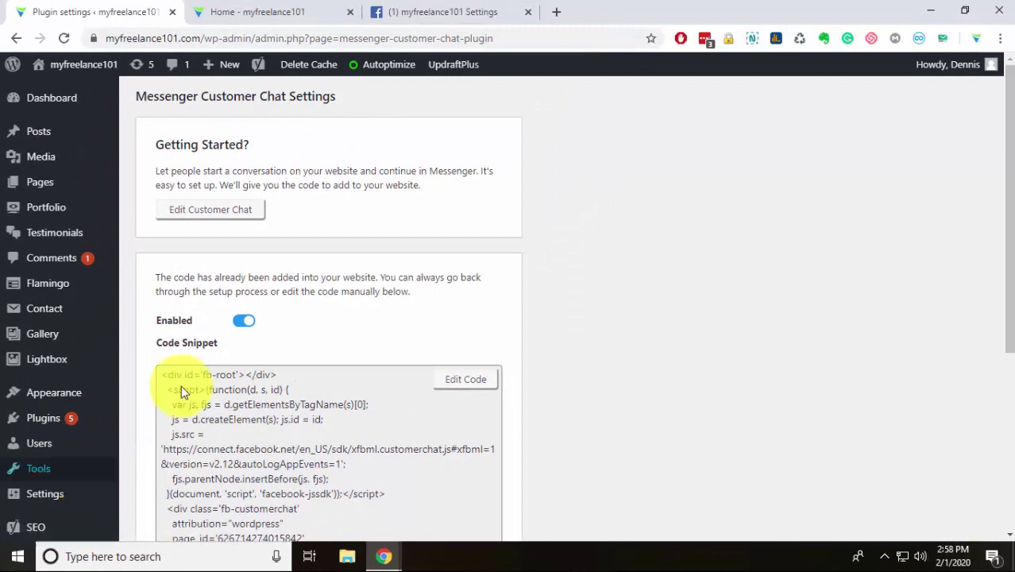
scroll(591, 299, down, 3)
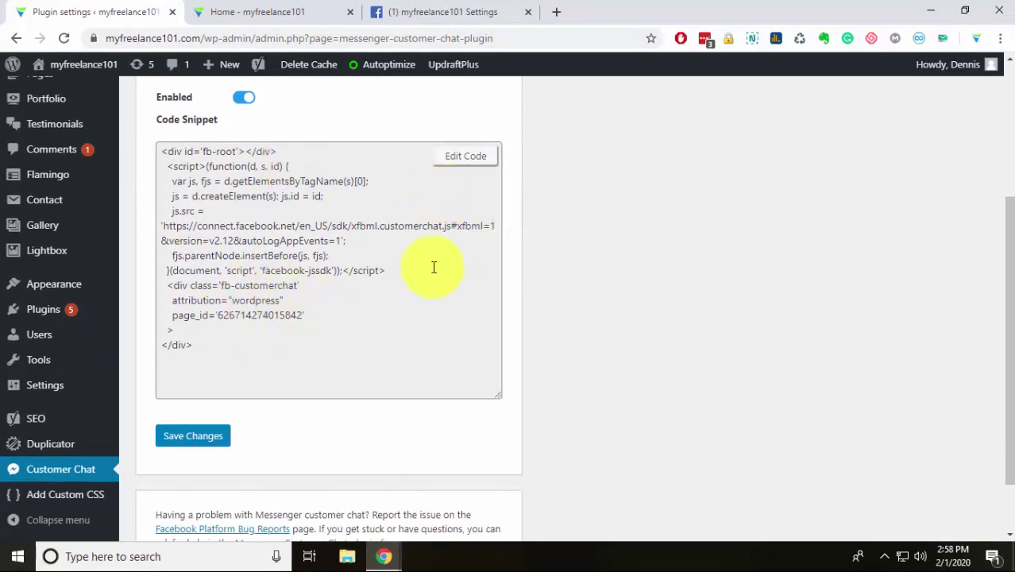
scroll(646, 251, up, 2)
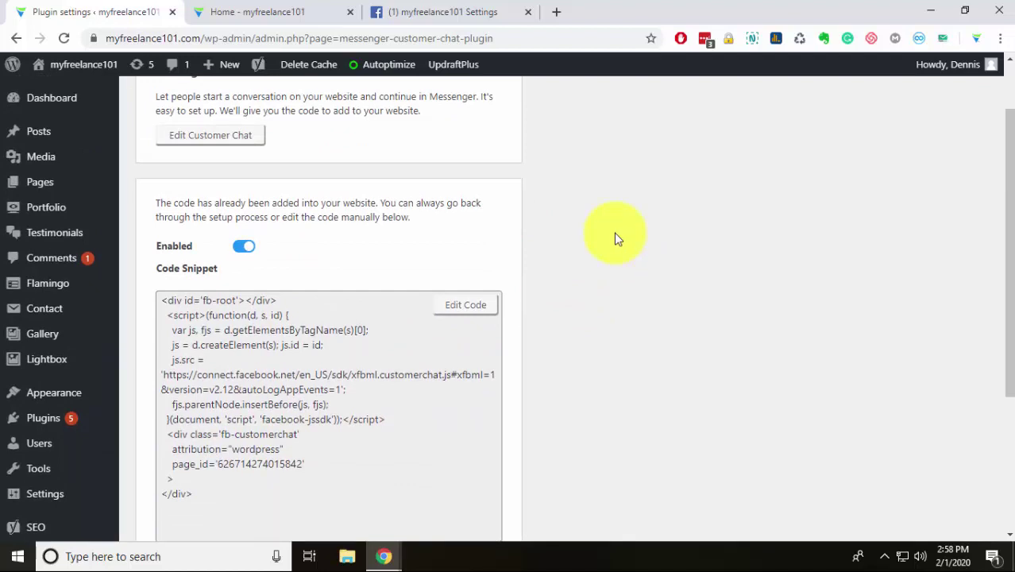
scroll(599, 238, up, 1)
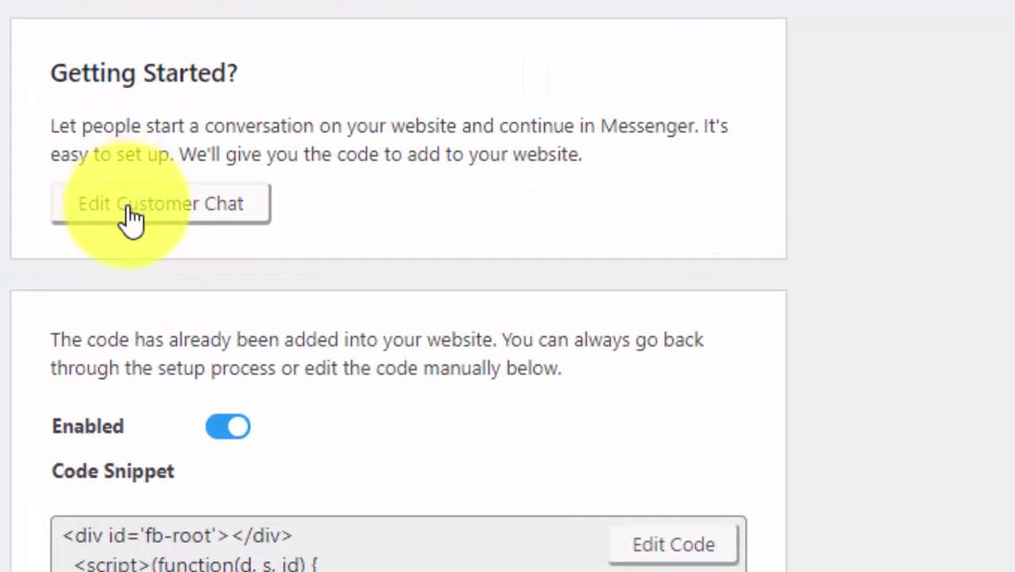
- Start Edit Customer Chat and select the myfreelance101 Page to link
click(169, 221)
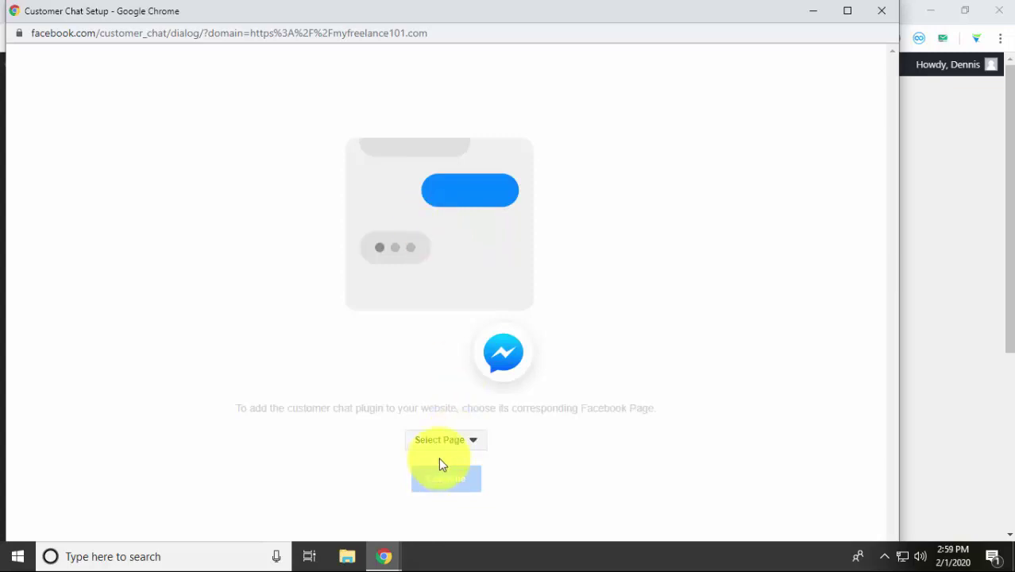
click(469, 450)
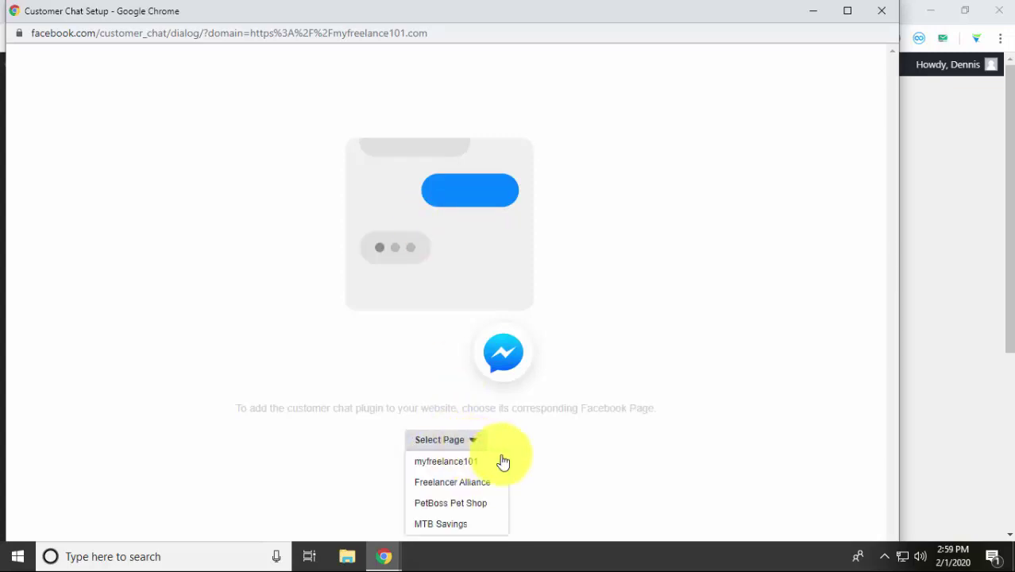
click(449, 465)
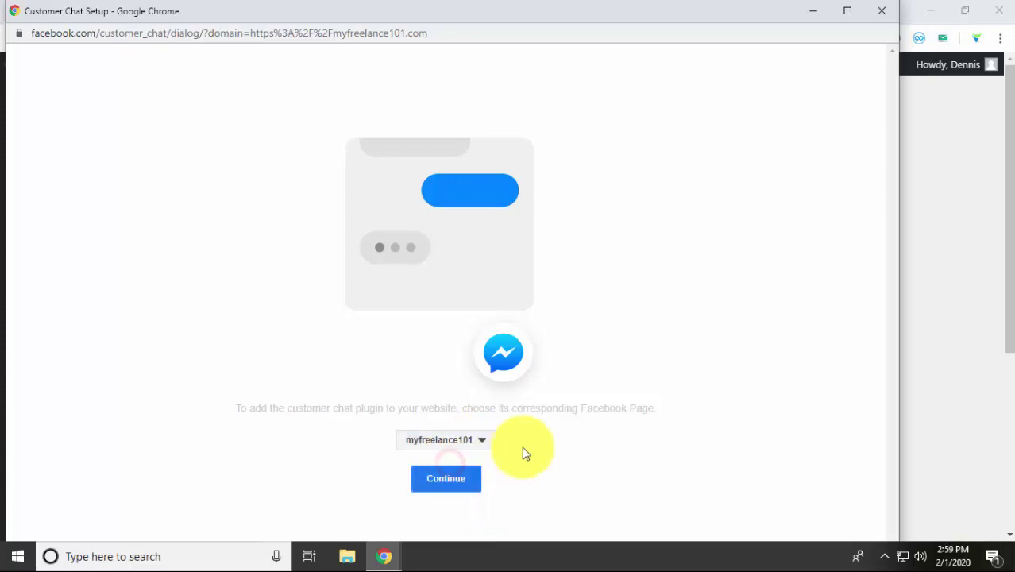
click(460, 480)
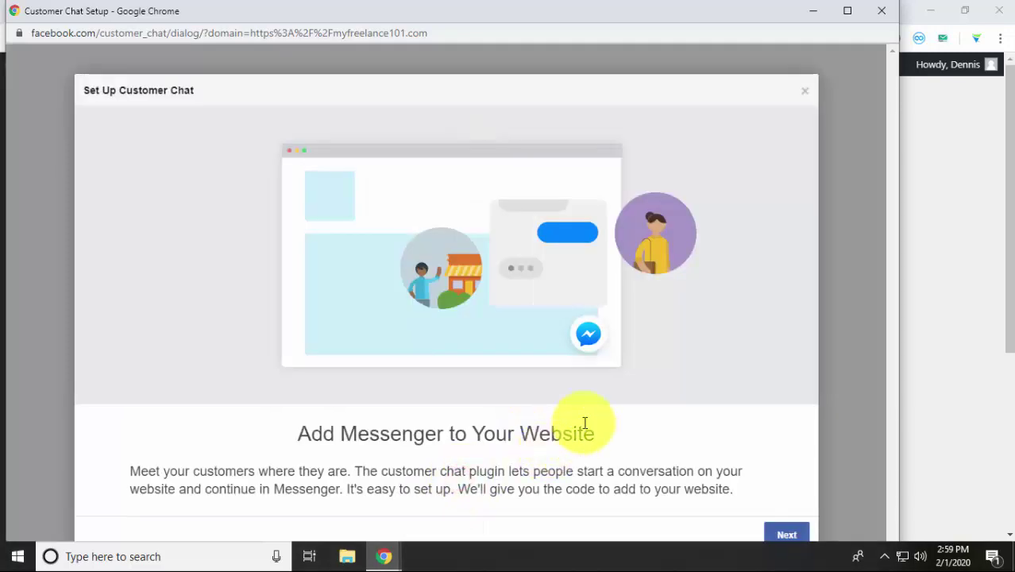
- Step through the setup keeping the default greeting and colour, then finish and close it
scroll(979, 492, down, 5)
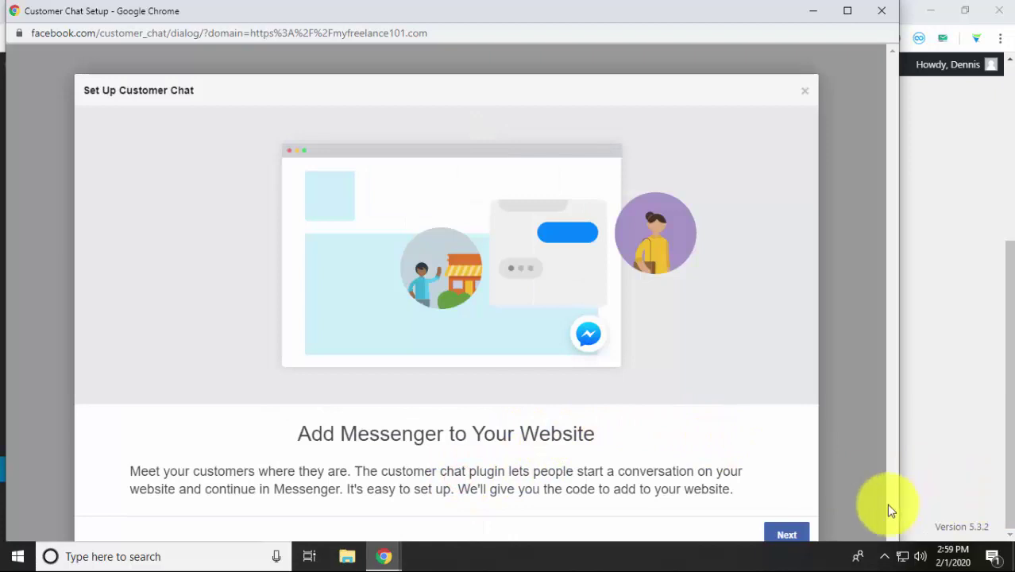
click(796, 535)
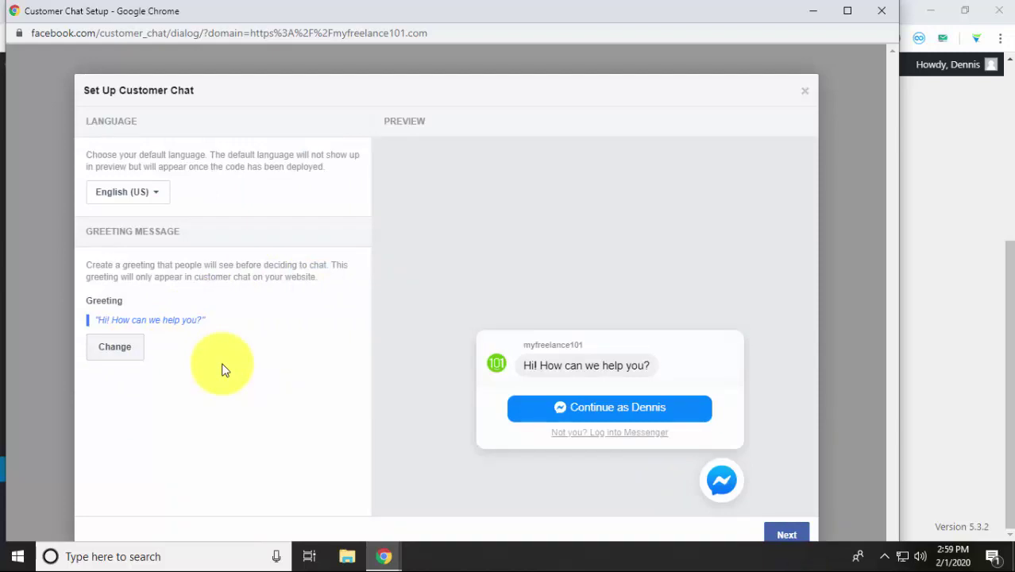
click(786, 535)
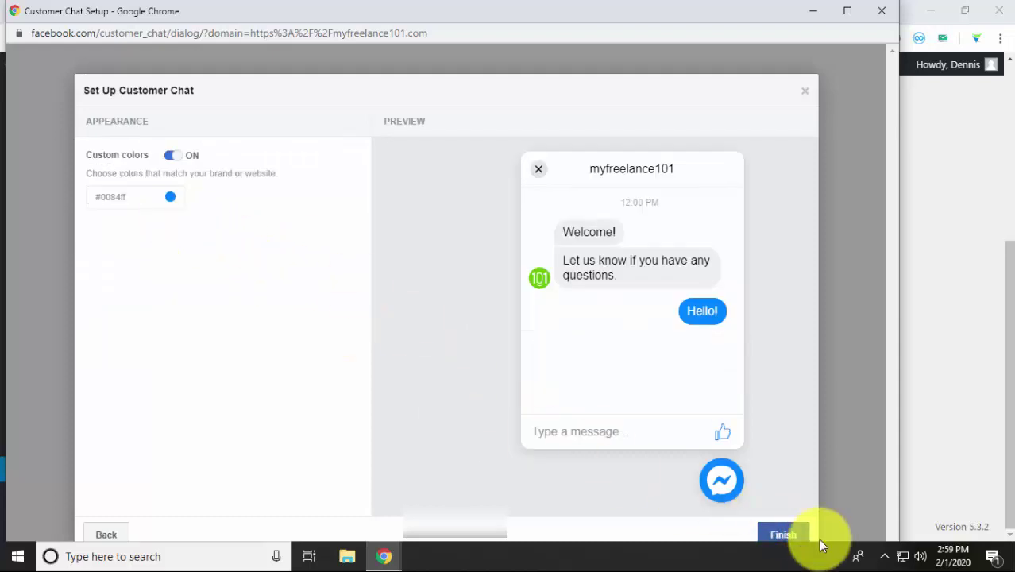
click(783, 535)
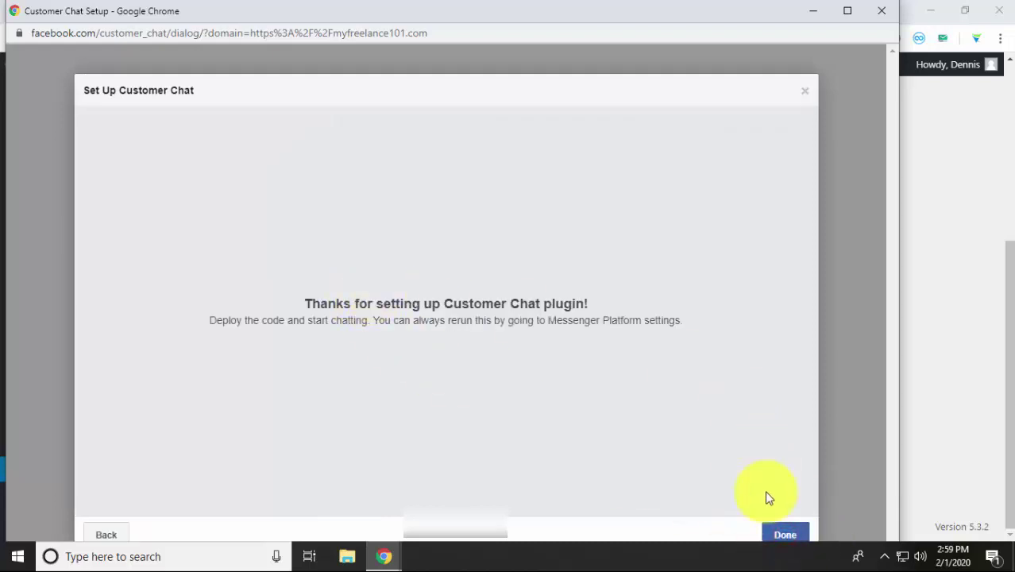
click(786, 536)
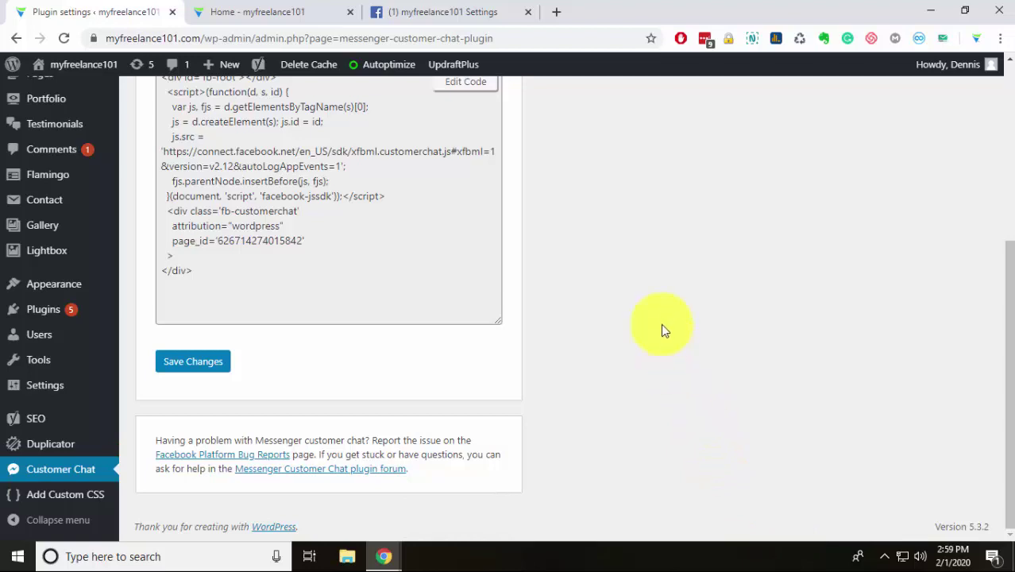
- Save the Messenger Customer Chat plugin settings so the chat code is added and enabled
scroll(660, 322, up, 1)
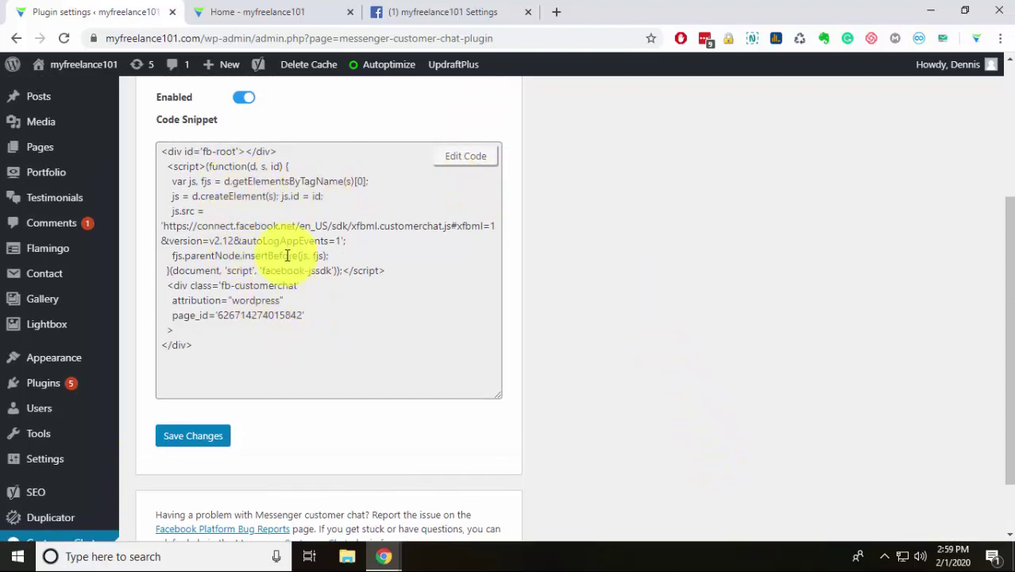
click(200, 438)
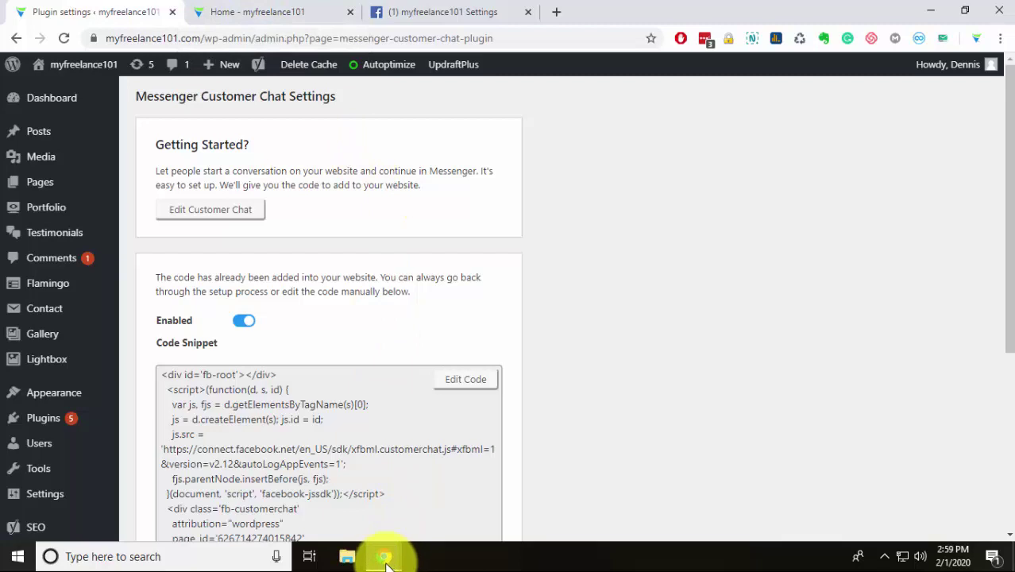
mouse_move(388, 556)
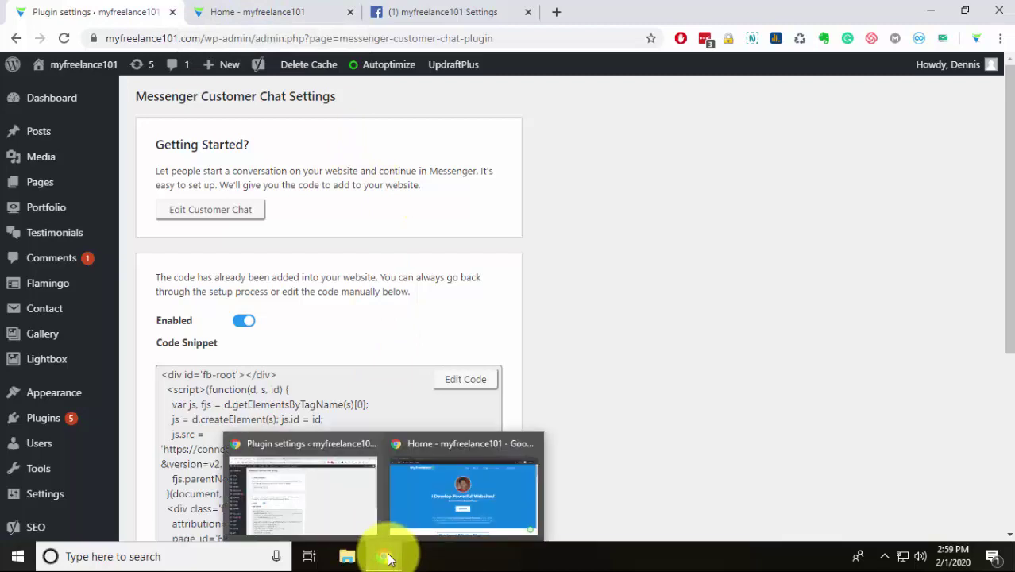
- Reload the myfreelance101 homepage, open the Messenger bubble showing 'Hi! How can we help you?', then close it
click(463, 493)
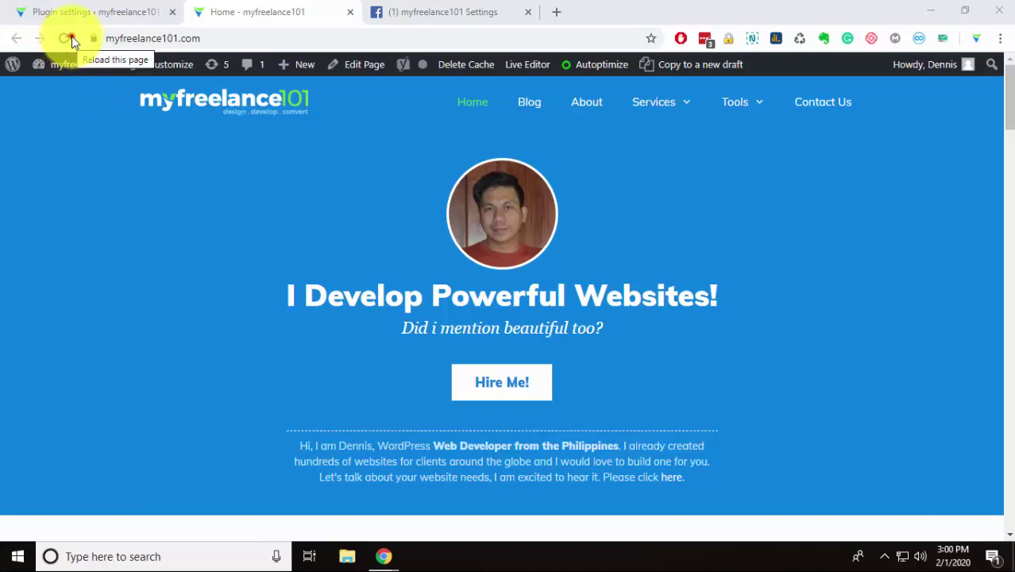
click(69, 38)
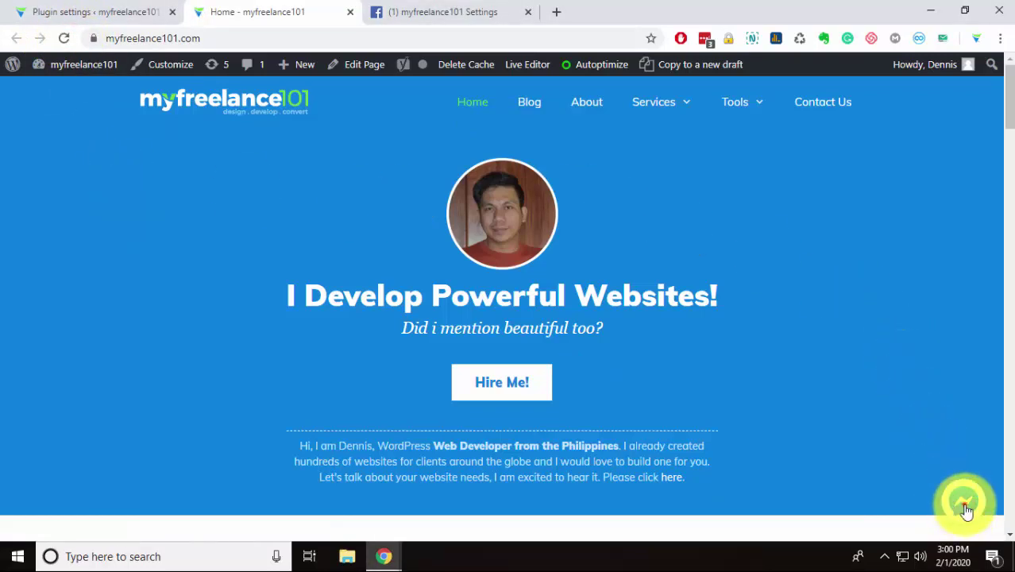
click(964, 506)
click(969, 348)
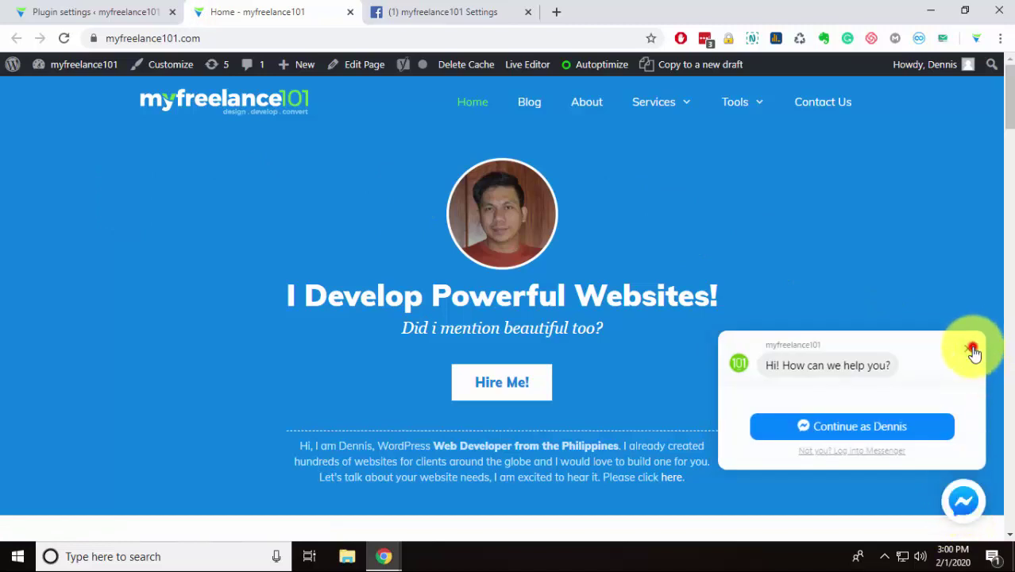